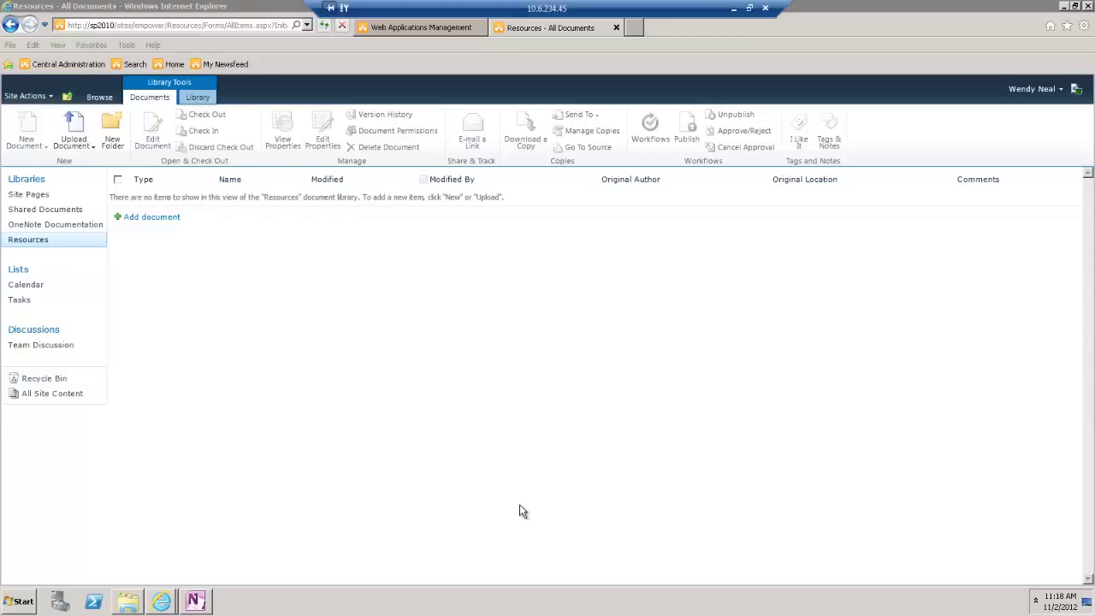
Show the Easy Tabs colour settings: inactive #ccebff/#4c5b72, active #ffe4b5/#382500
left_click(733, 8)
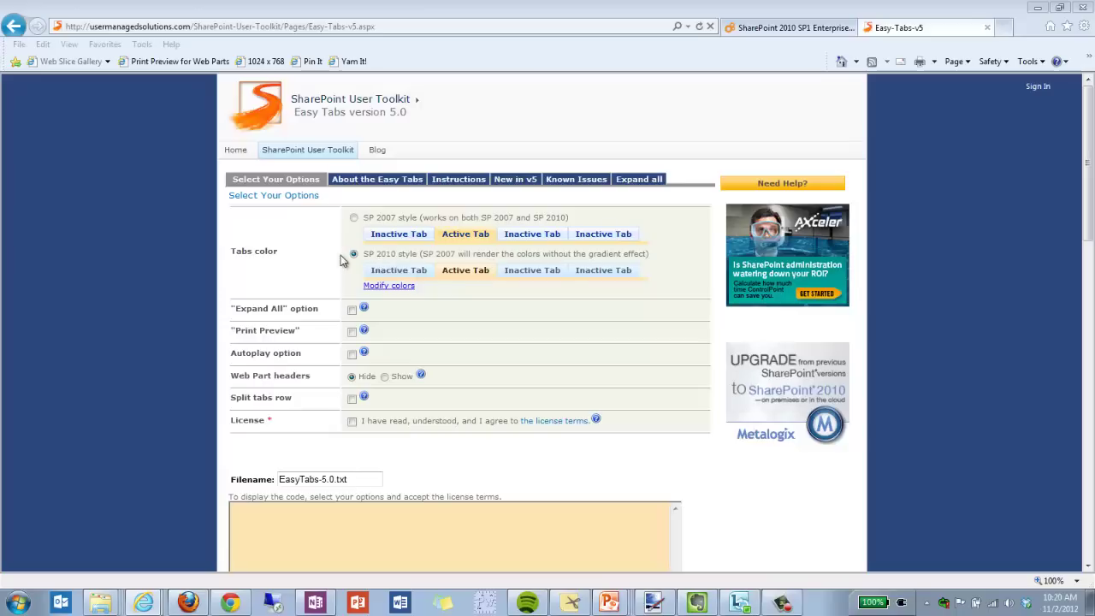
left_click(399, 289)
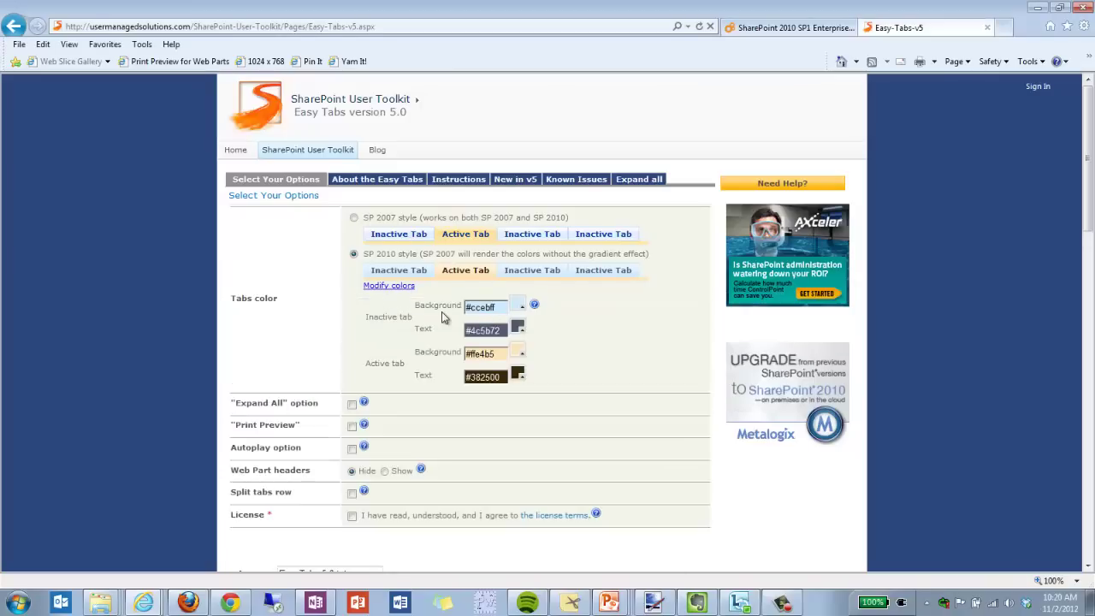
Set the inactive tab background to grey #7f7f7f and its text to white #ffffff
left_click(519, 308)
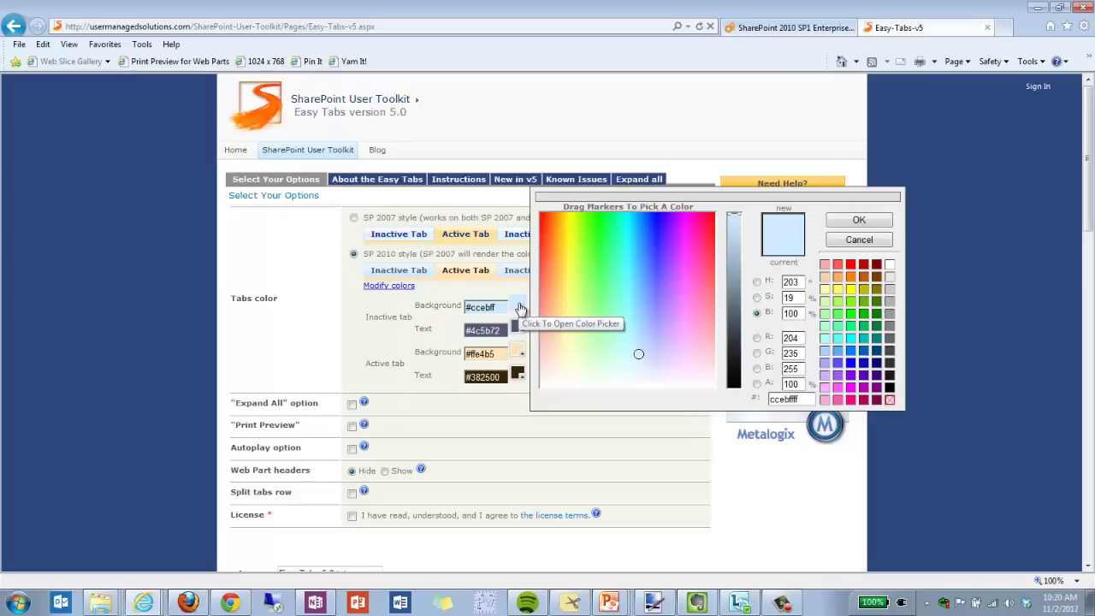
left_click(890, 332)
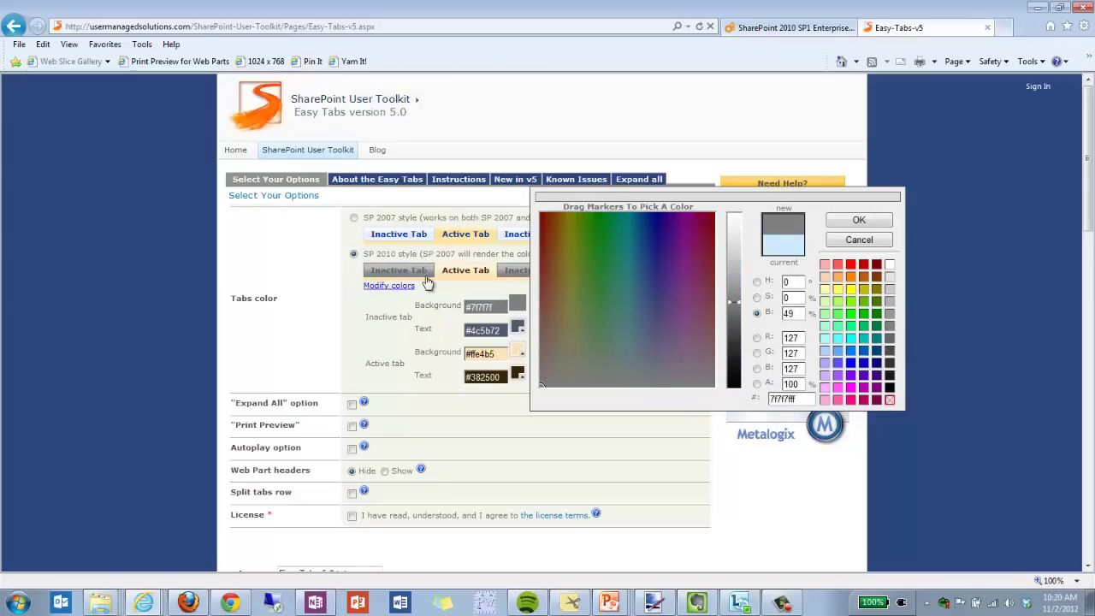
left_click(519, 328)
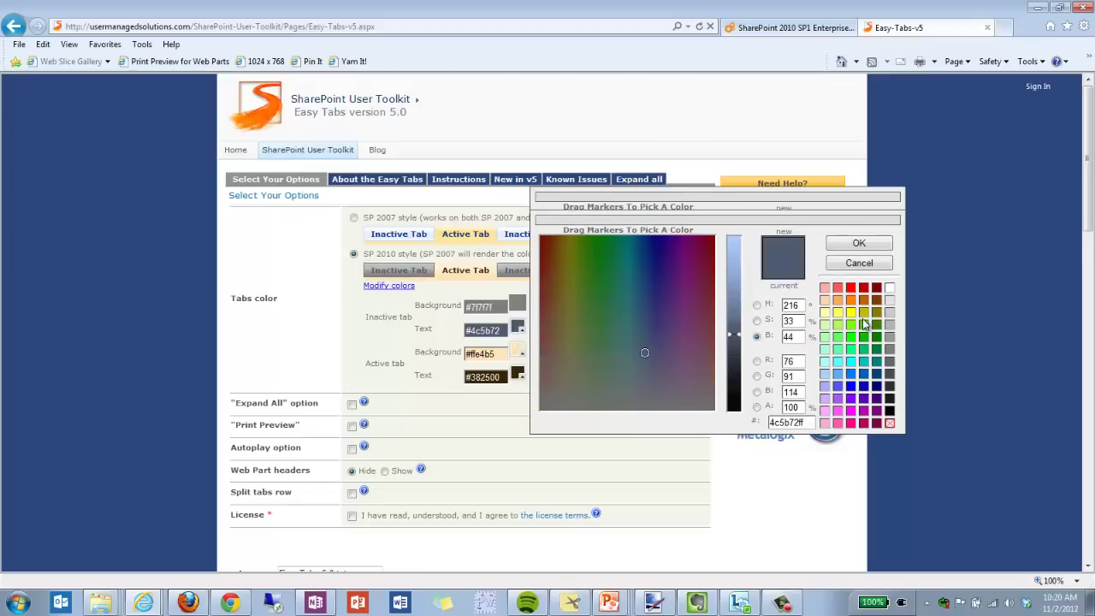
left_click(889, 290)
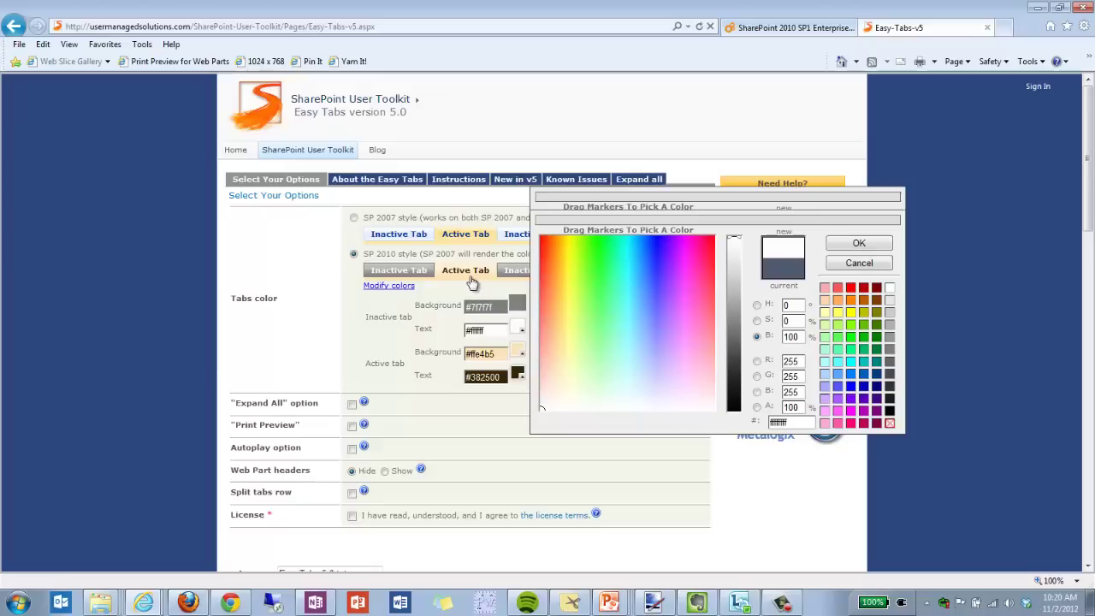
left_click(856, 244)
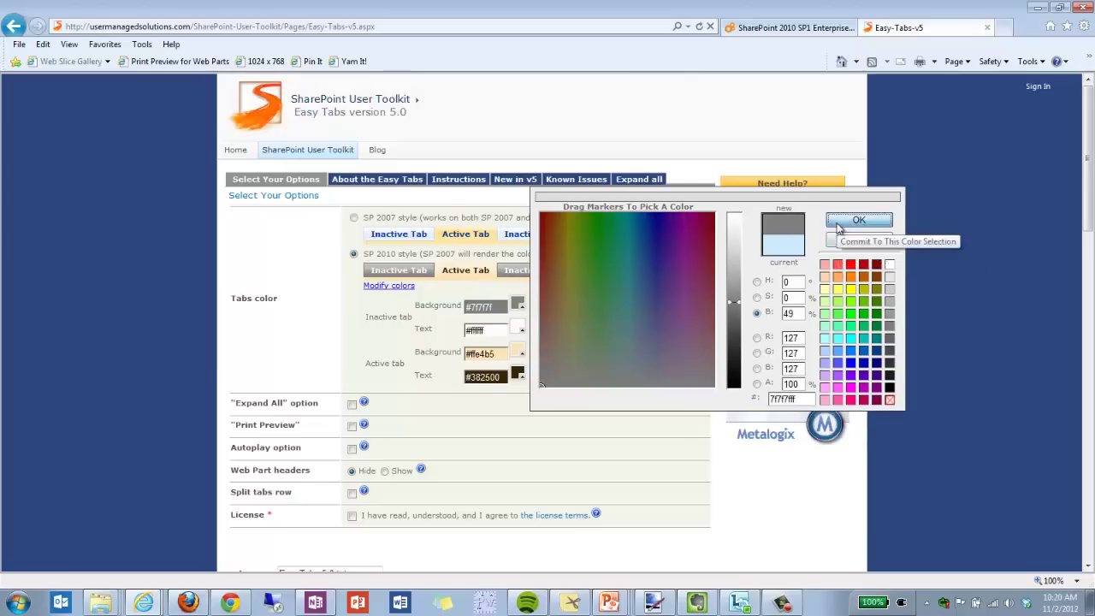
Confirm the grey background and accept the license terms to generate the Easy Tabs code
left_click(858, 220)
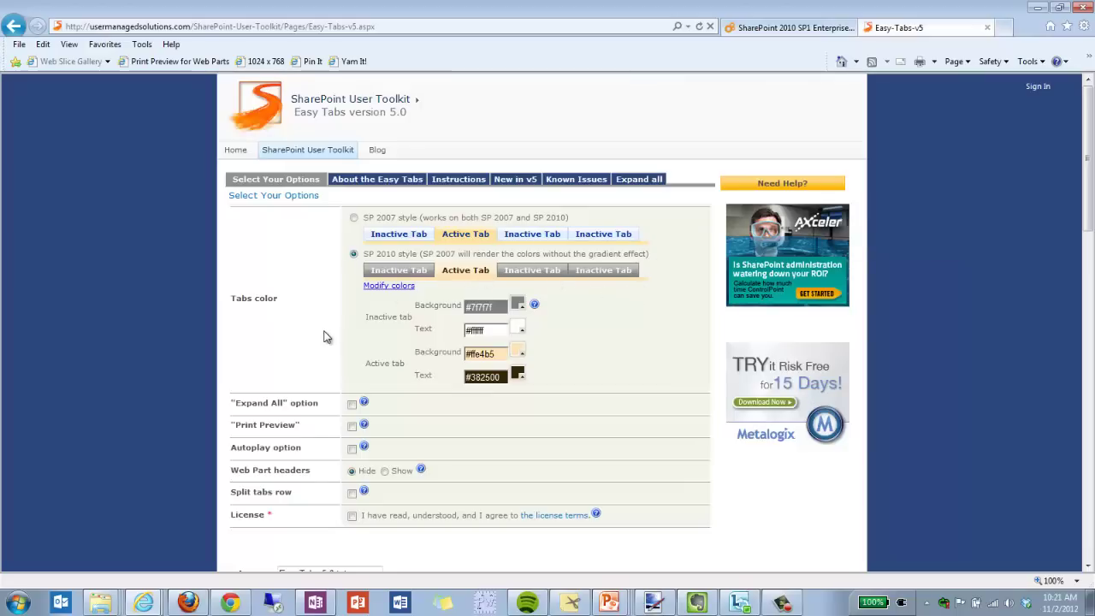
scroll(325, 333, "down", 3)
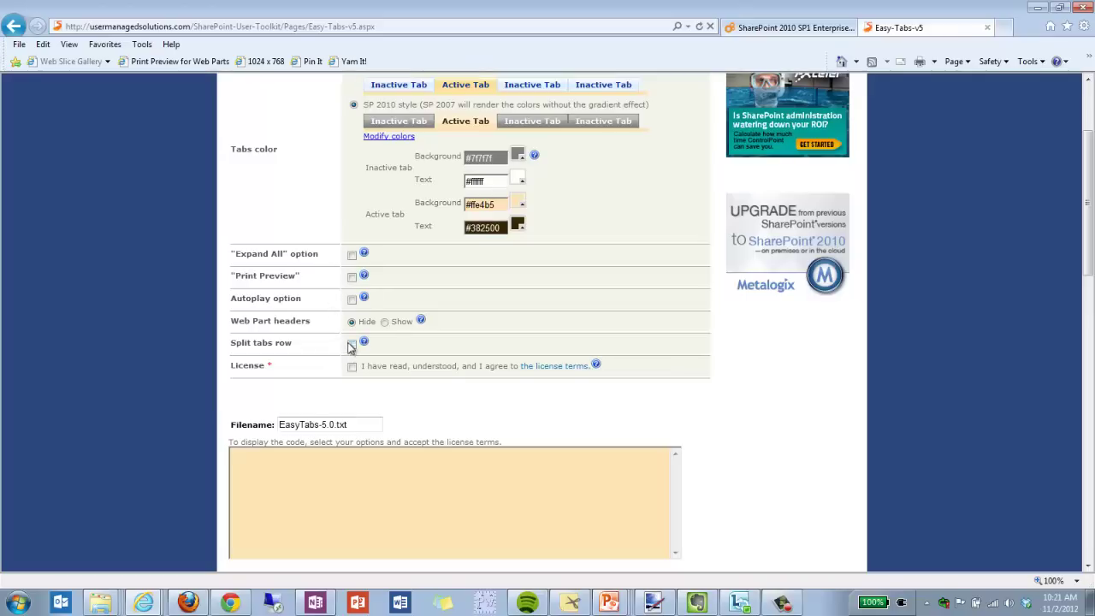
mouse_move(364, 256)
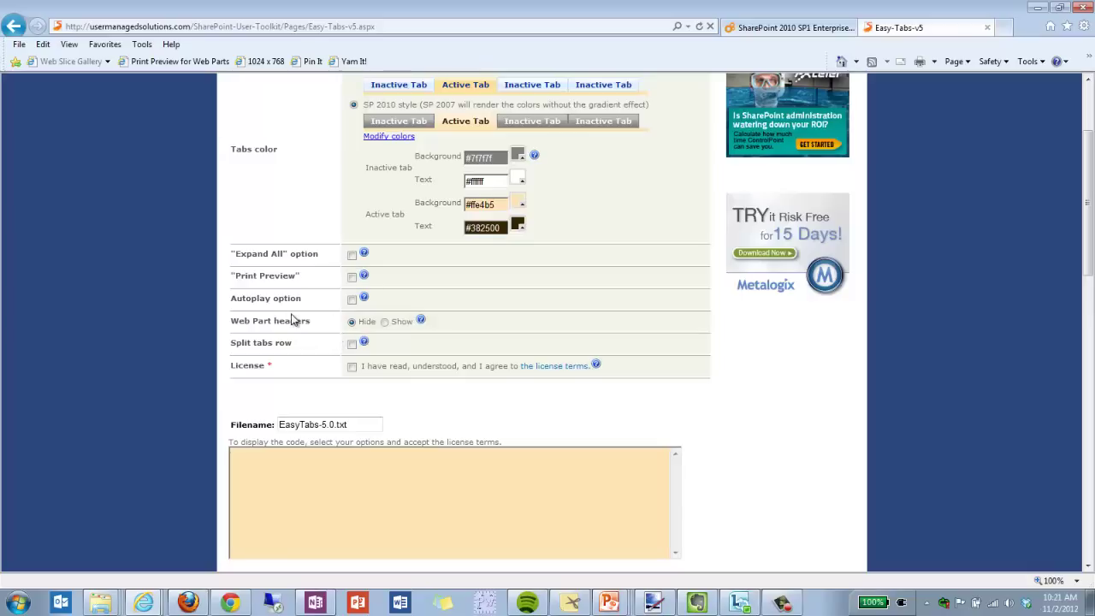
scroll(292, 320, "down", 2)
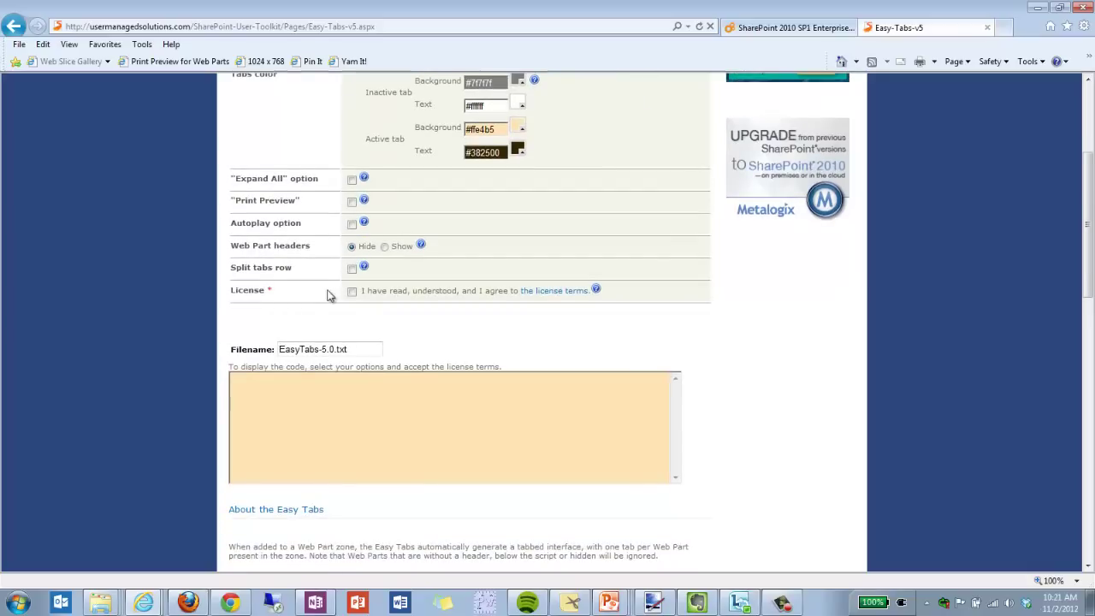
left_click(353, 292)
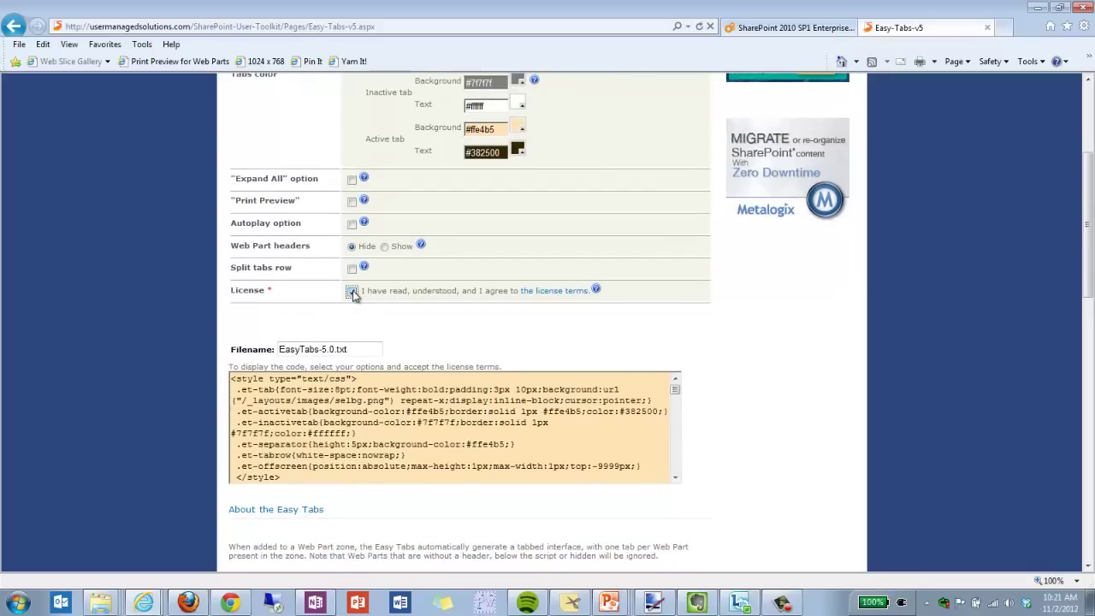
Select and copy all of the generated Easy Tabs code
scroll(353, 292, "down", 2)
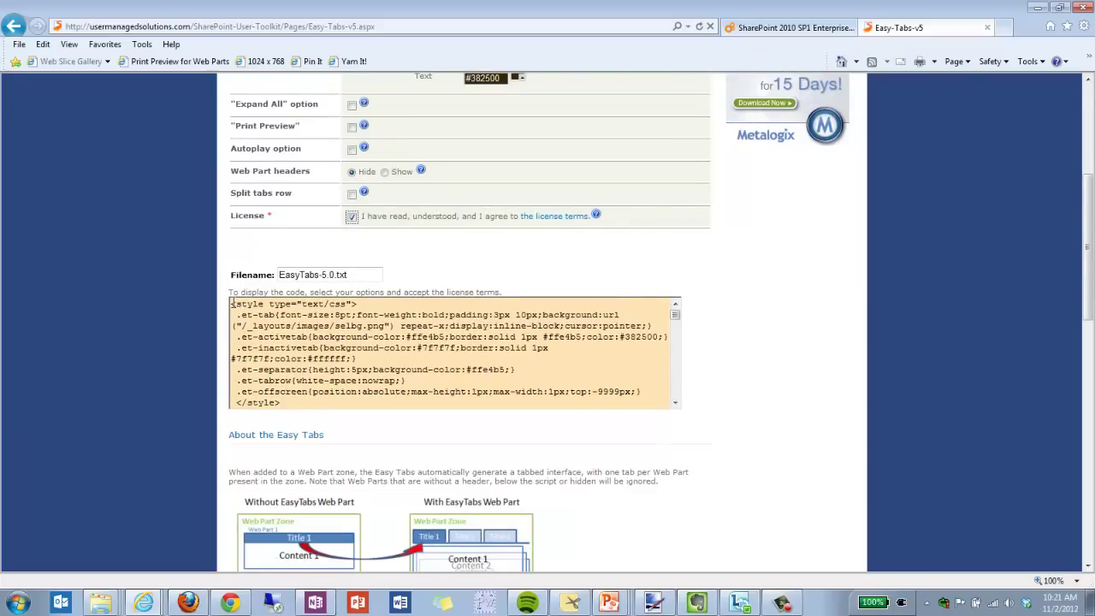
left_click_drag(231, 303, 524, 409)
right_click(381, 339)
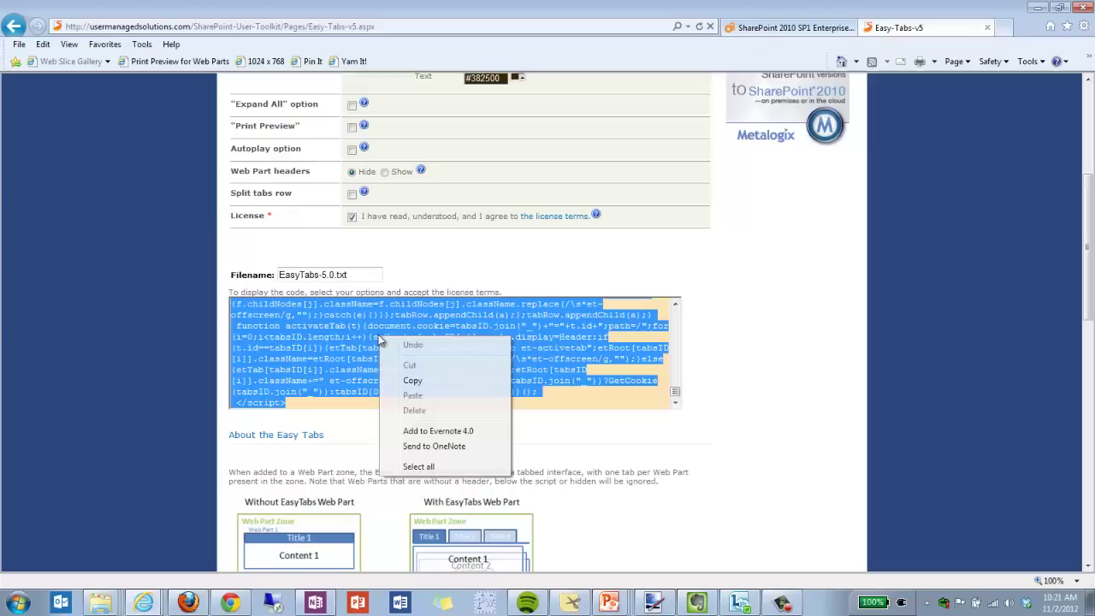
left_click(411, 381)
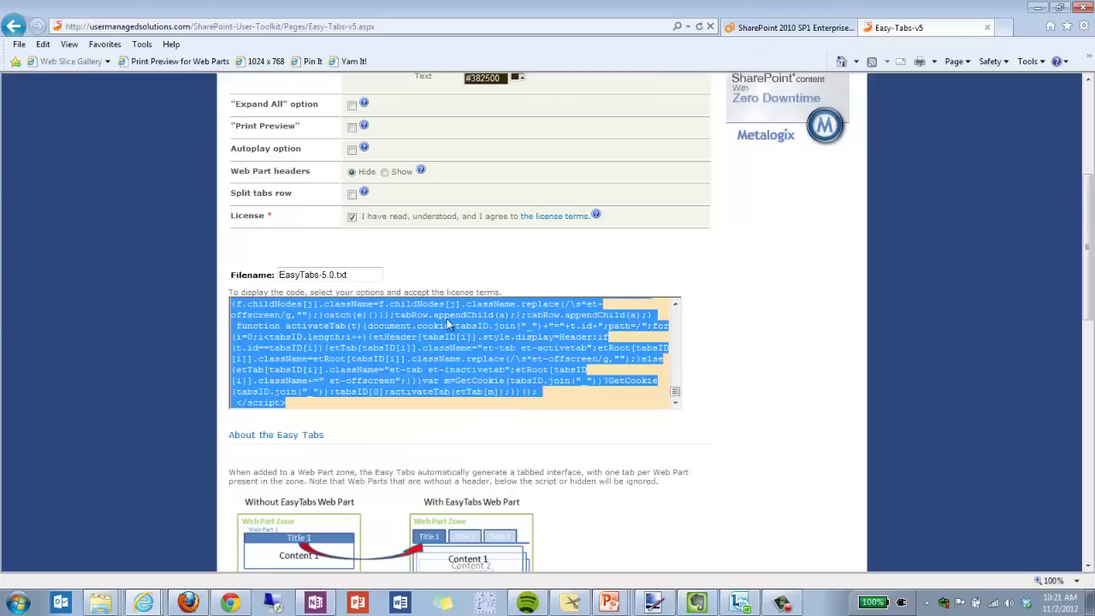
Paste the copied Easy Tabs code into a new Notepad document
left_click(17, 603)
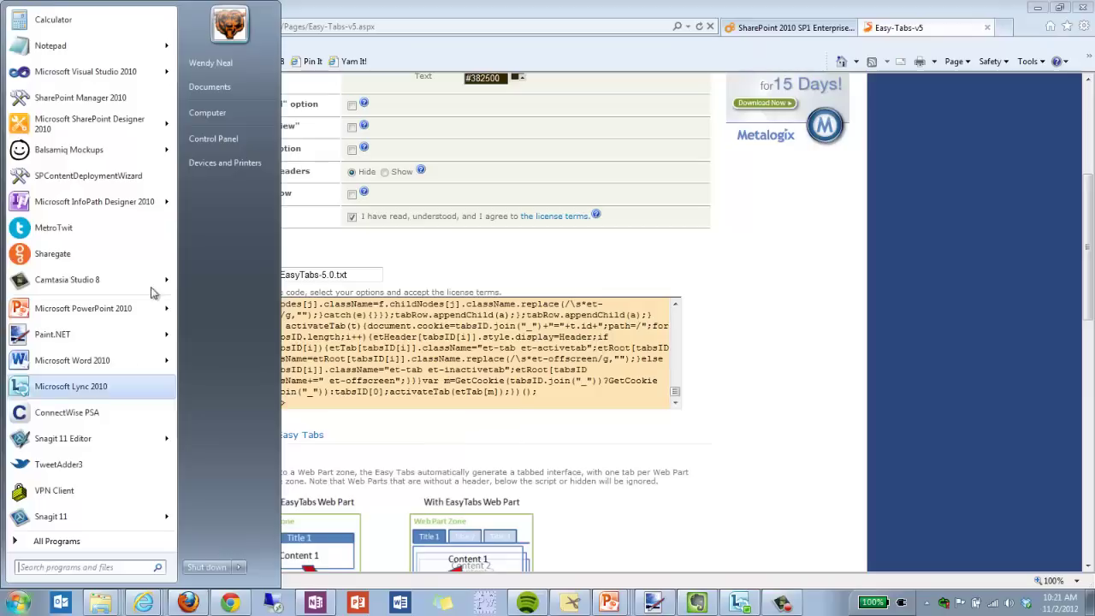
left_click(151, 49)
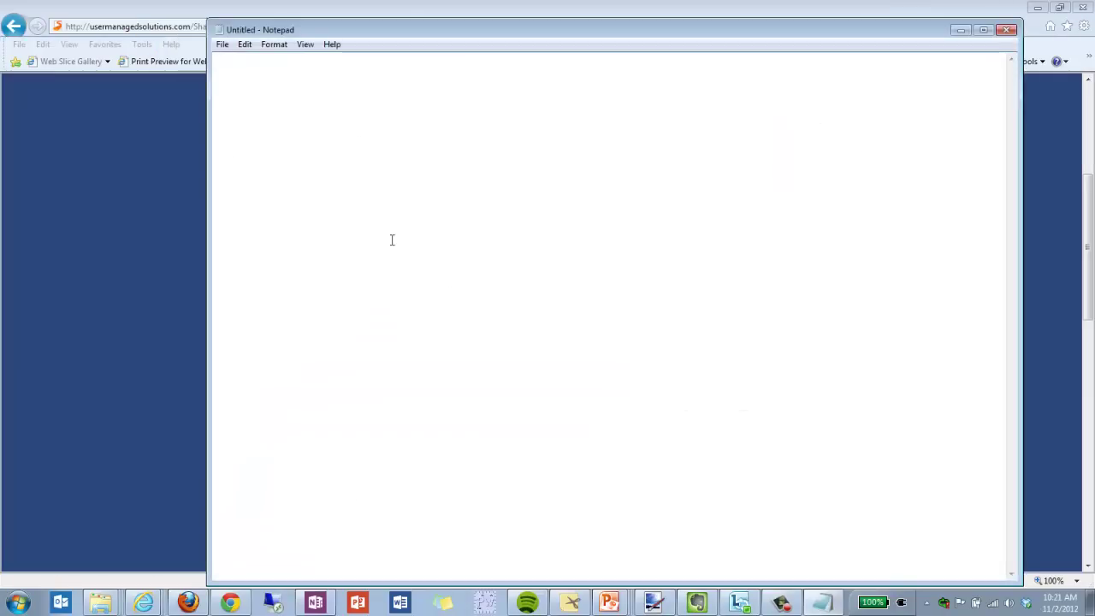
right_click(391, 239)
left_click(409, 298)
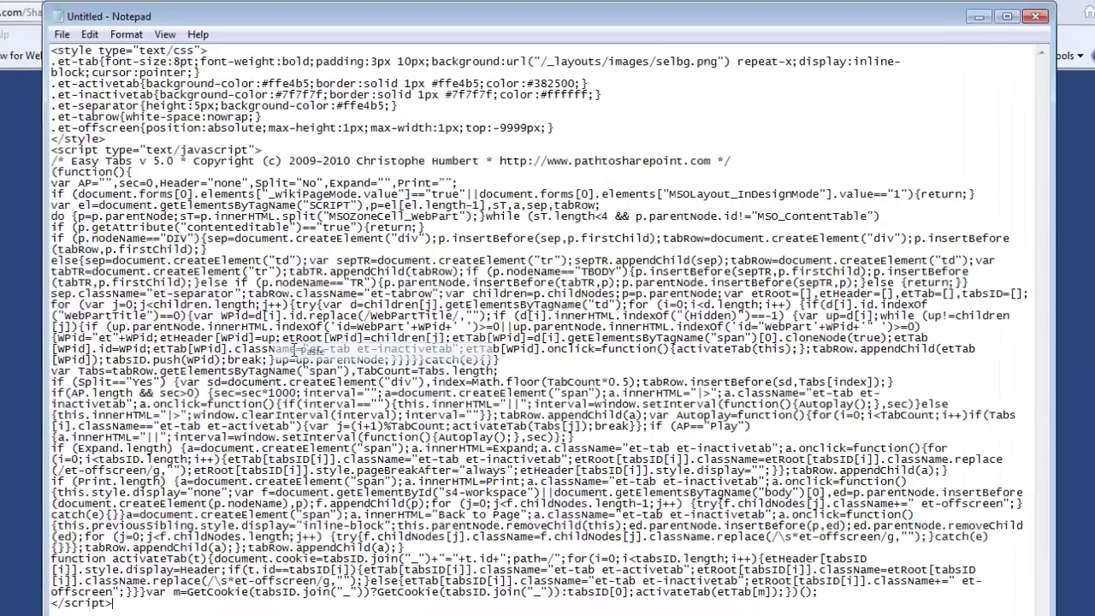
Save it on the Desktop as EasyTabs-5.0.txt, replacing the existing file
left_click(55, 35)
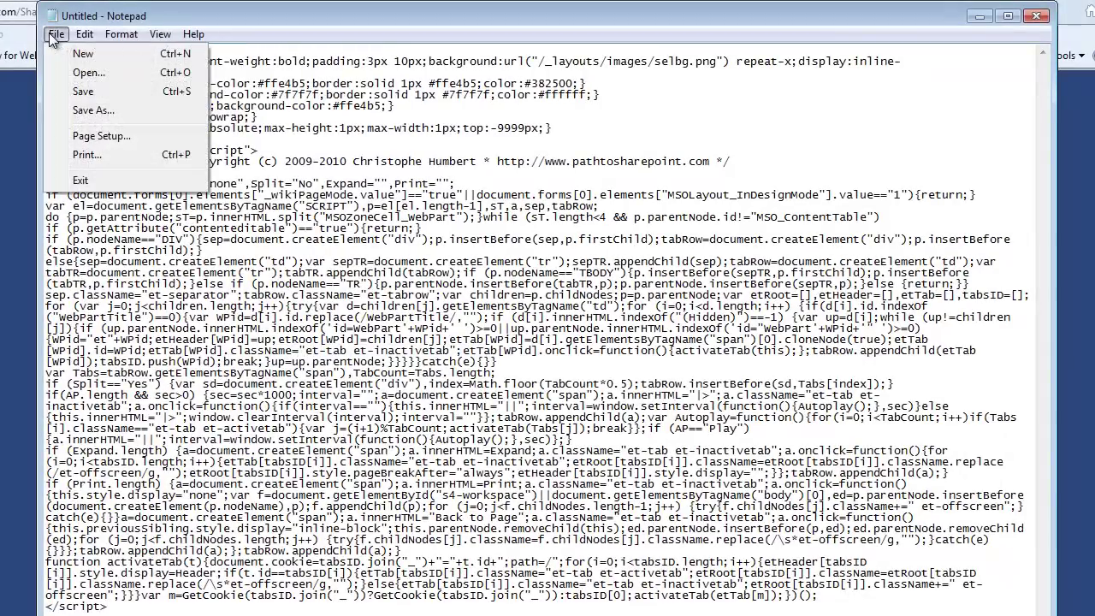
left_click(67, 109)
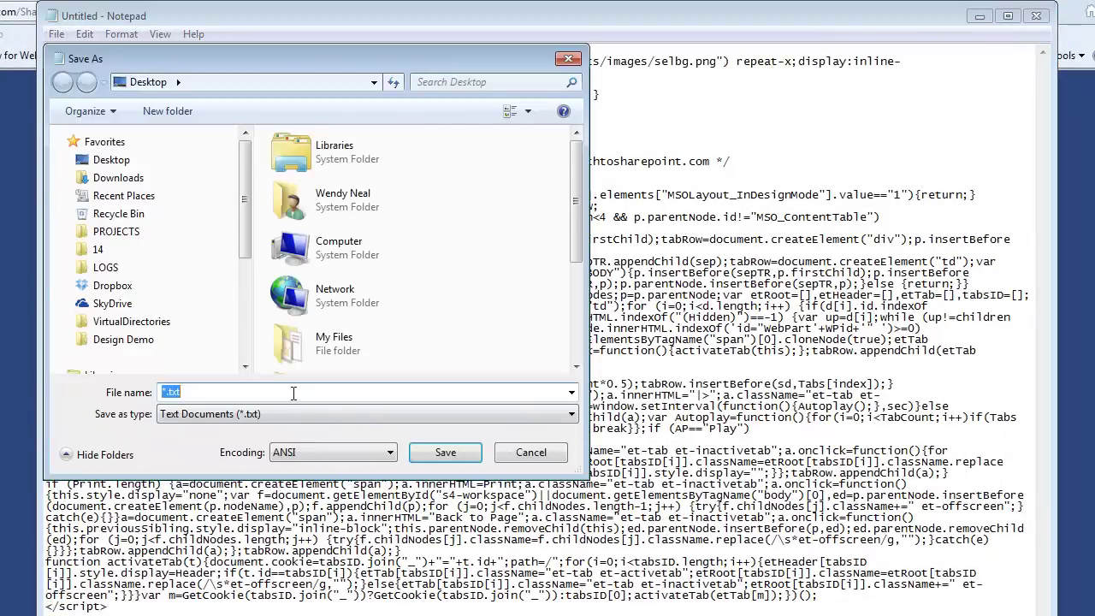
type("Easy")
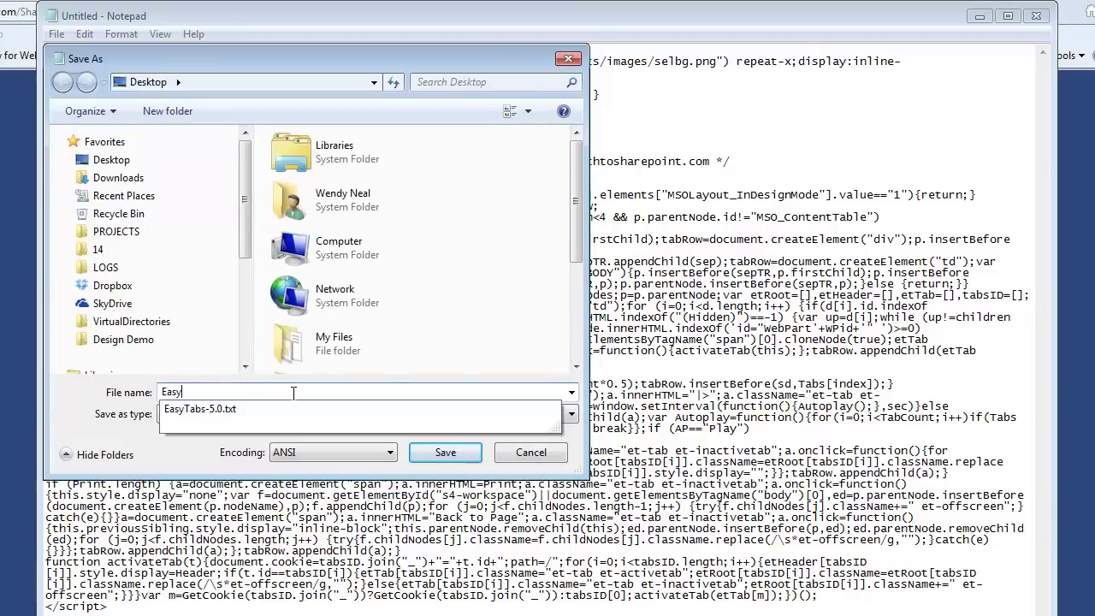
key("Down")
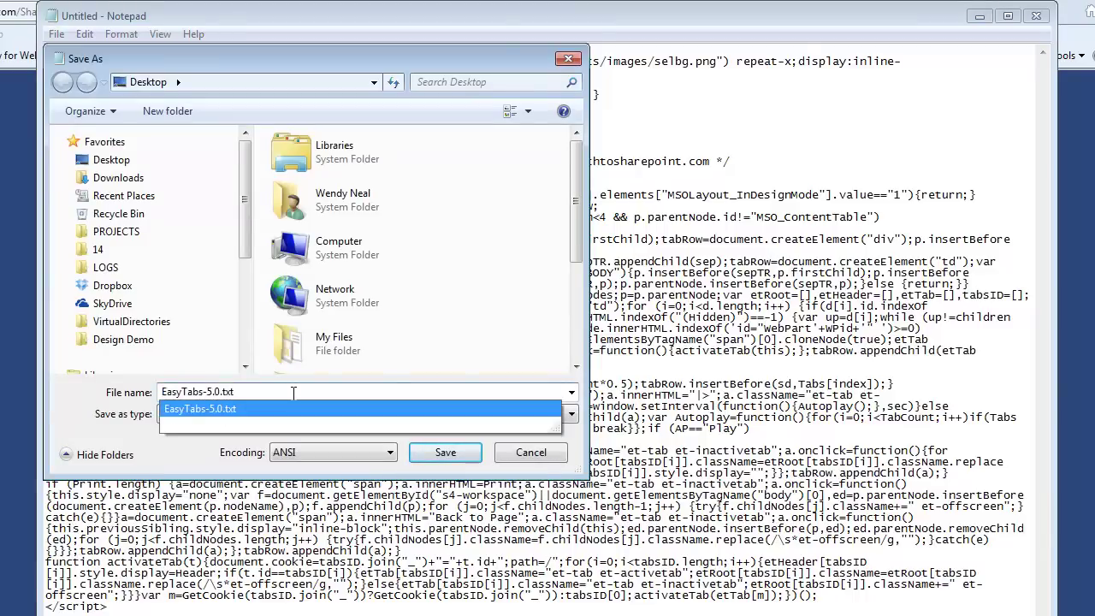
left_click(427, 456)
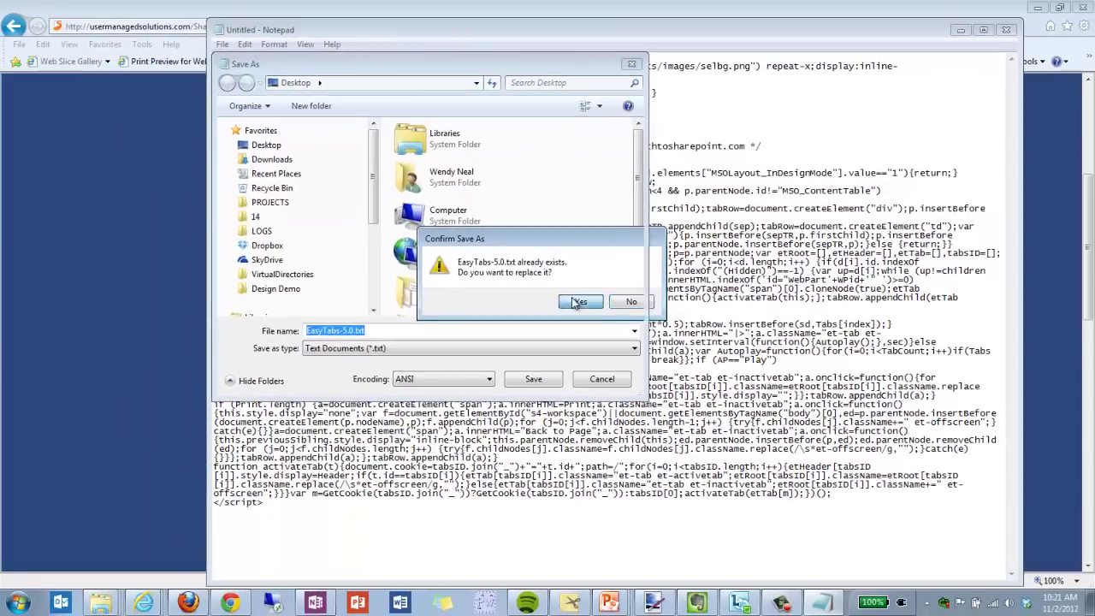
left_click(563, 311)
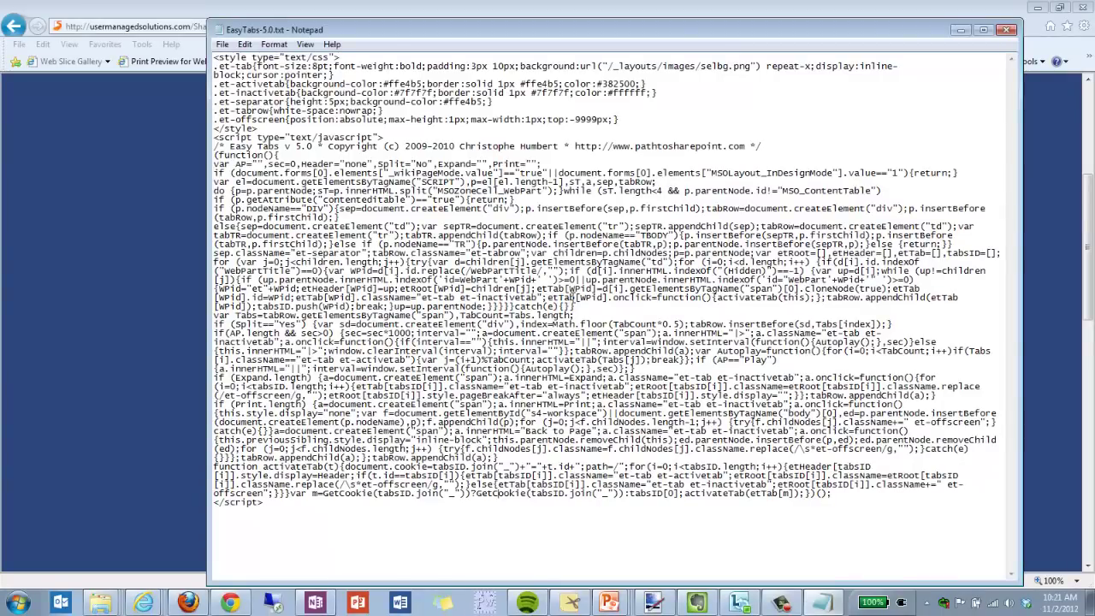
Choose EasyTabs-5.0.txt from the Desktop as the new document for the Resources library
left_click(153, 603)
left_click(132, 548)
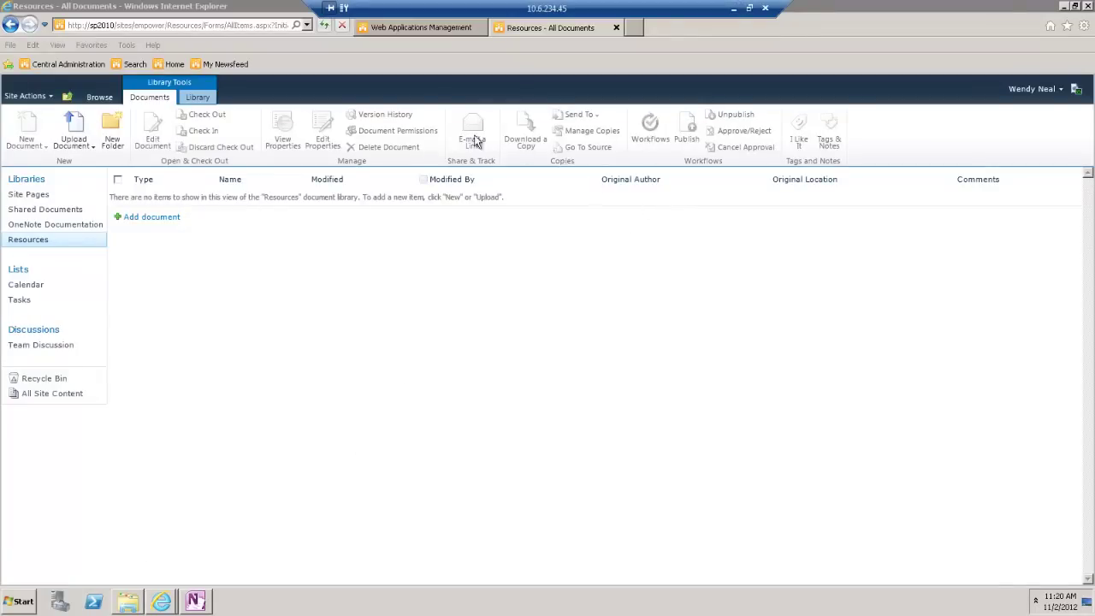
left_click(165, 219)
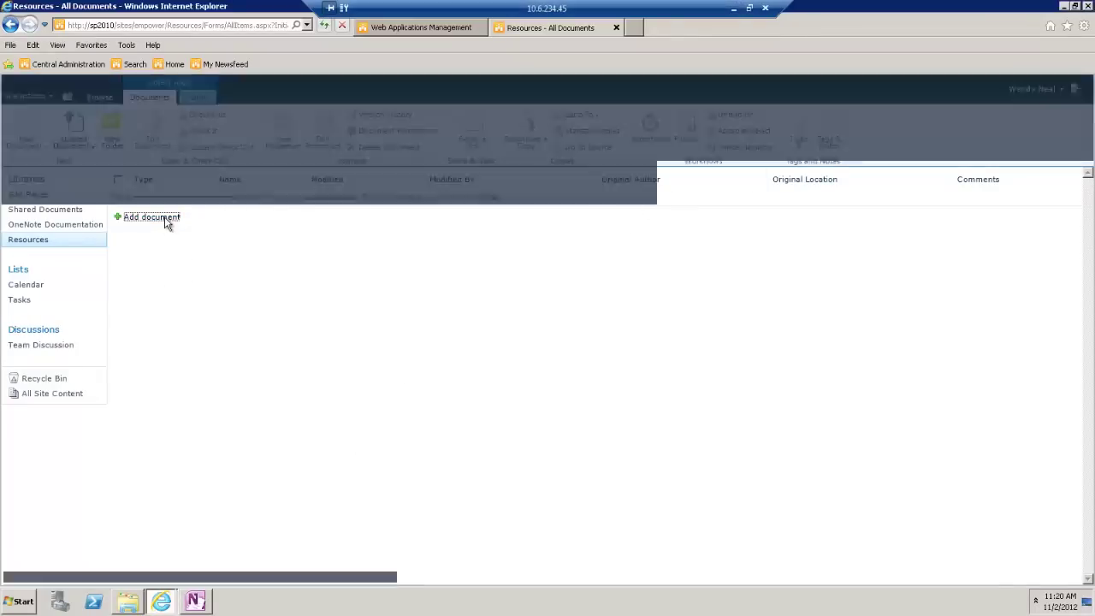
left_click(672, 267)
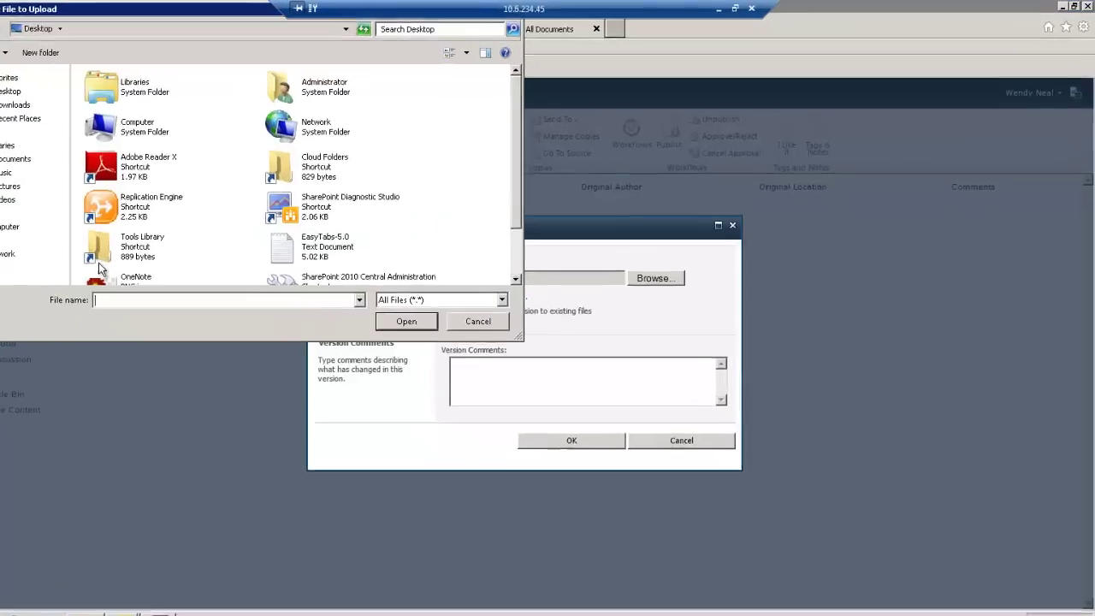
left_click(321, 247)
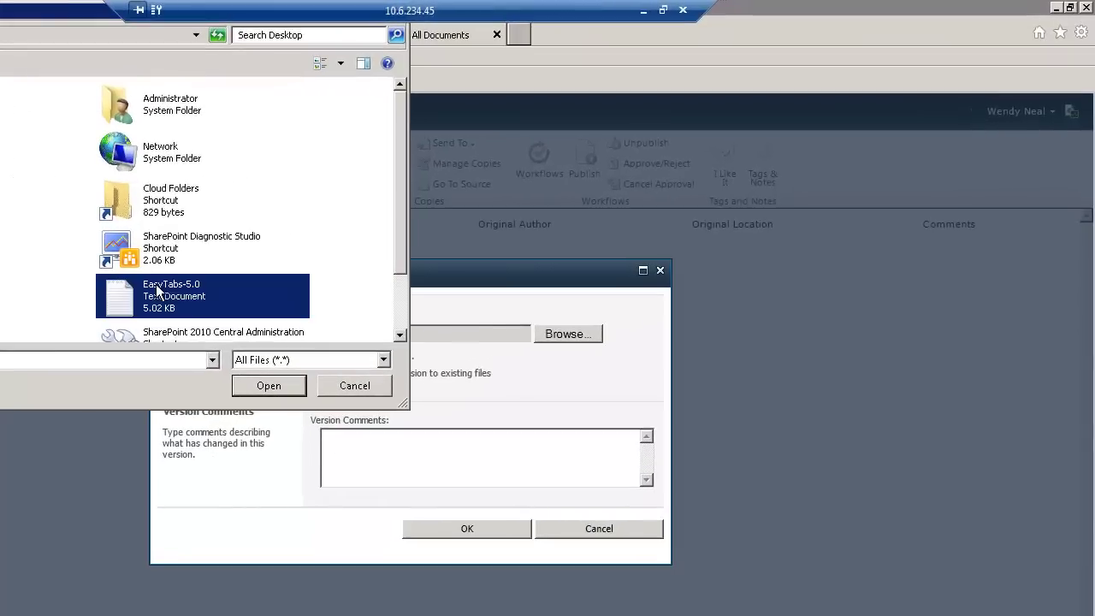
left_click(268, 386)
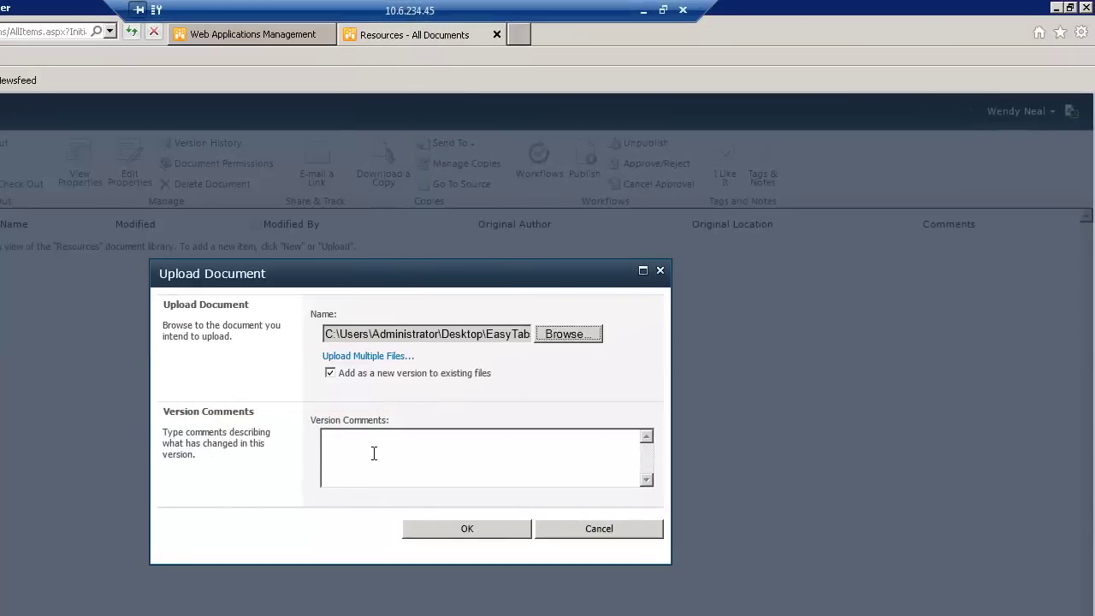
Upload the file and enter 'Easy Tabs' as its title along with the author's name
left_click(438, 529)
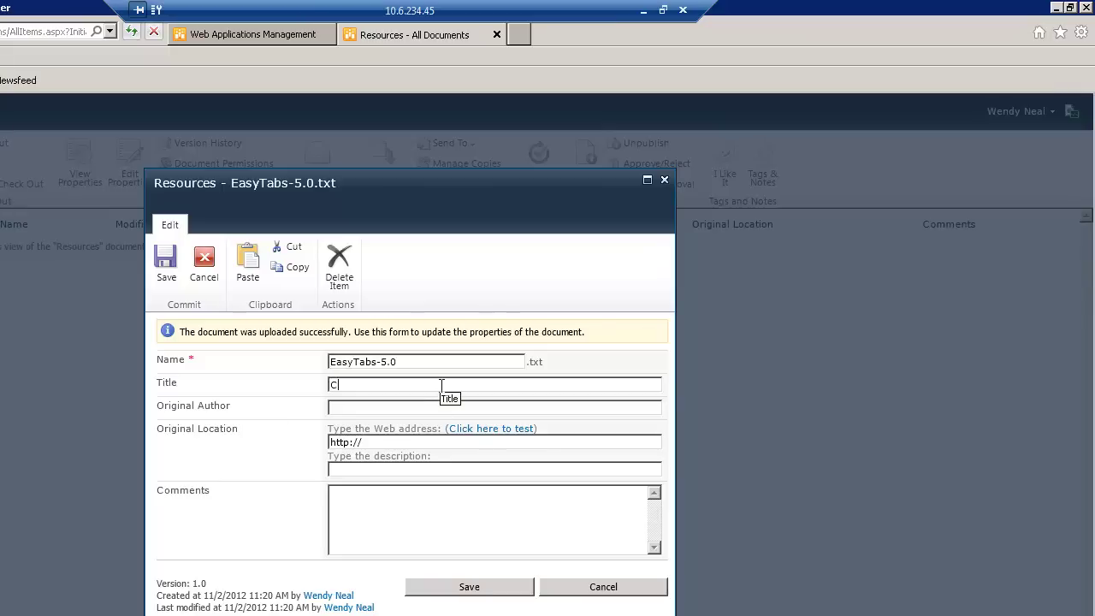
key("BackSpace")
type("Easy Tabs")
type("Chr")
type("istophe Humbert")
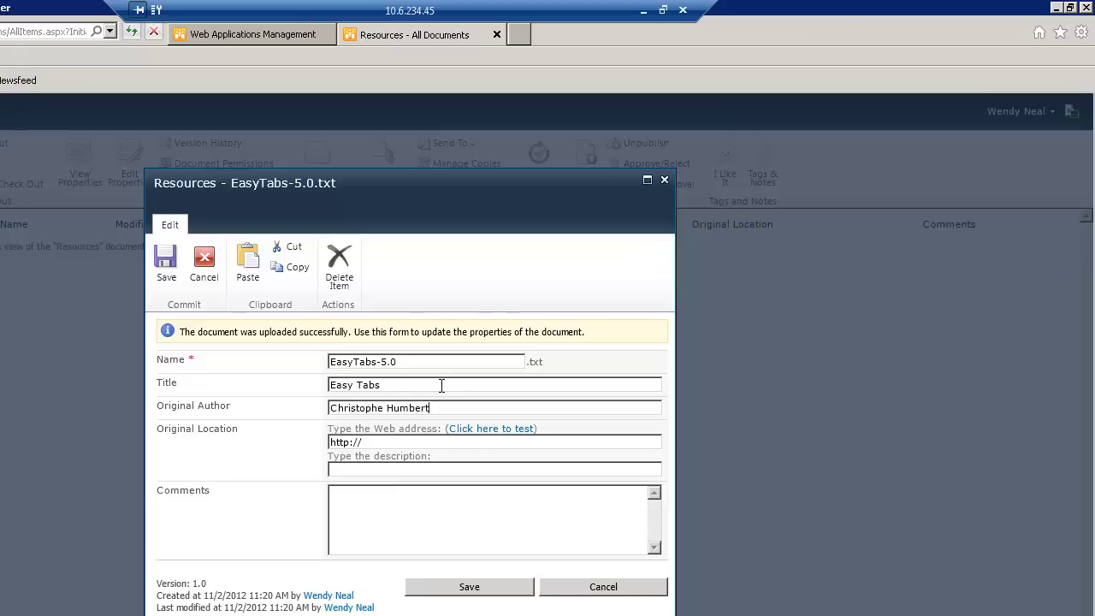
Paste the source web address into Original Location and save the properties
key("Tab")
key("BackSpace")
key("ctrl+v")
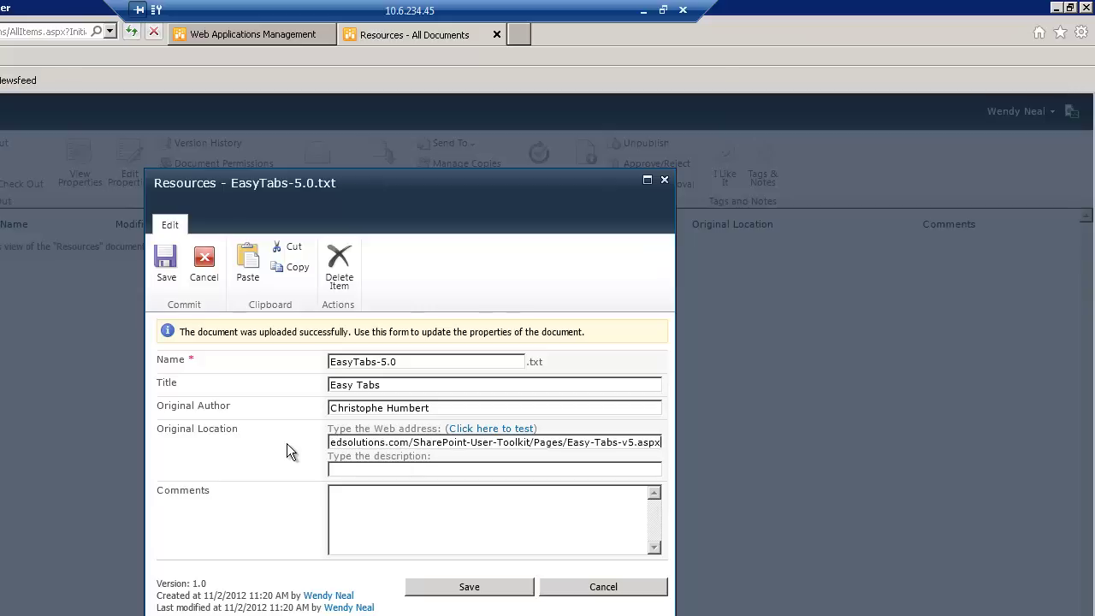
key("Home")
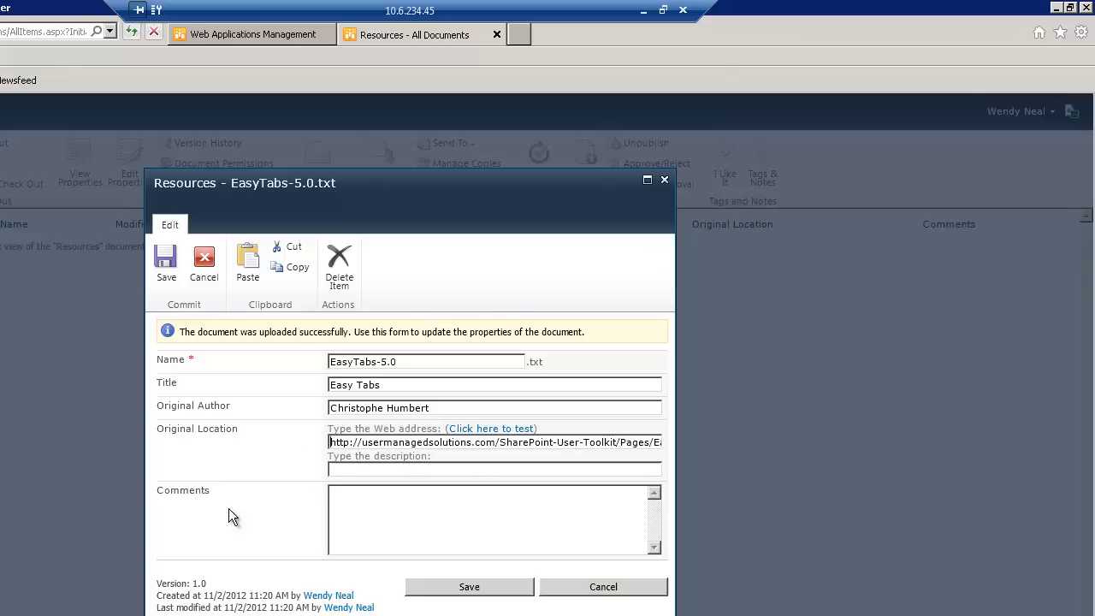
left_click(372, 521)
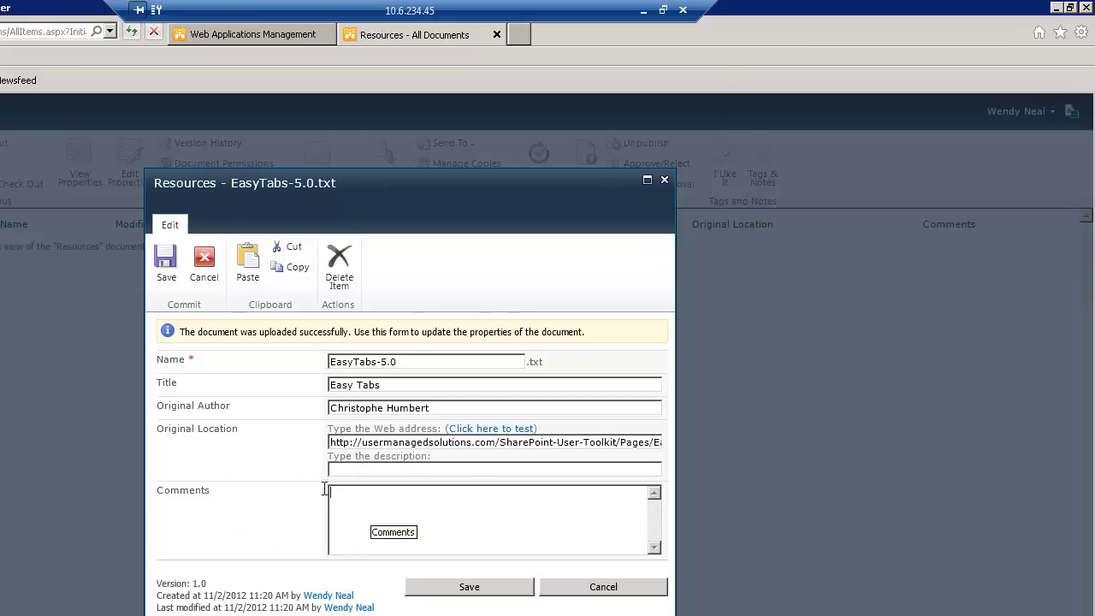
left_click(449, 587)
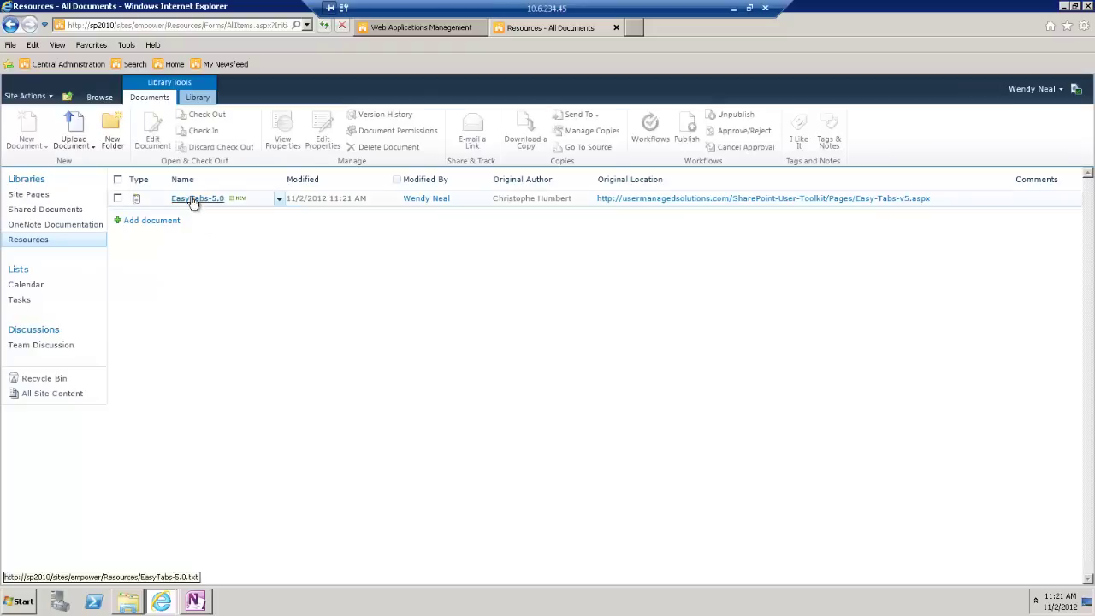
Open EasyTabs-5.0 from the Resources library as read-only in the browser
left_click(194, 200)
left_click(480, 332)
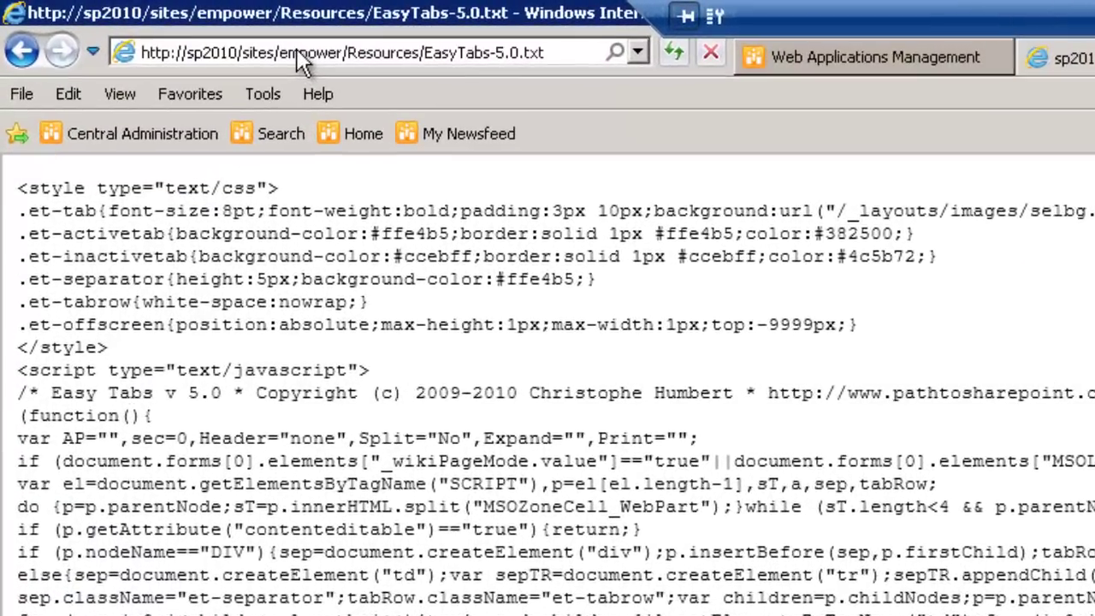
Copy the relative path /sites/empower/Resources/EasyTabs-5.0.txt from the address bar
left_click(143, 24)
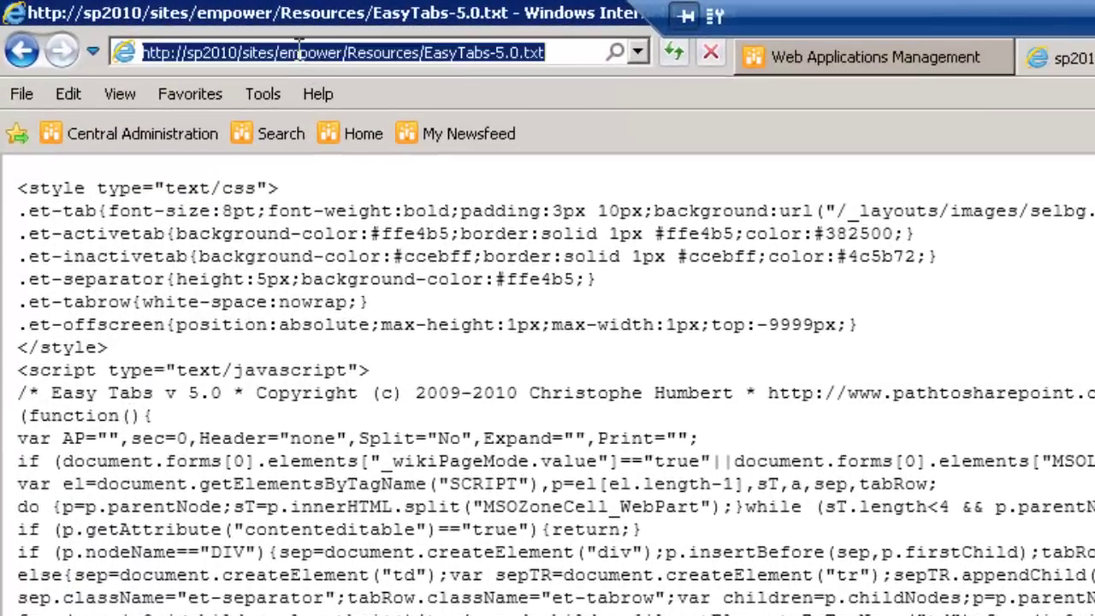
left_click(239, 52)
left_click_drag(238, 52, 560, 53)
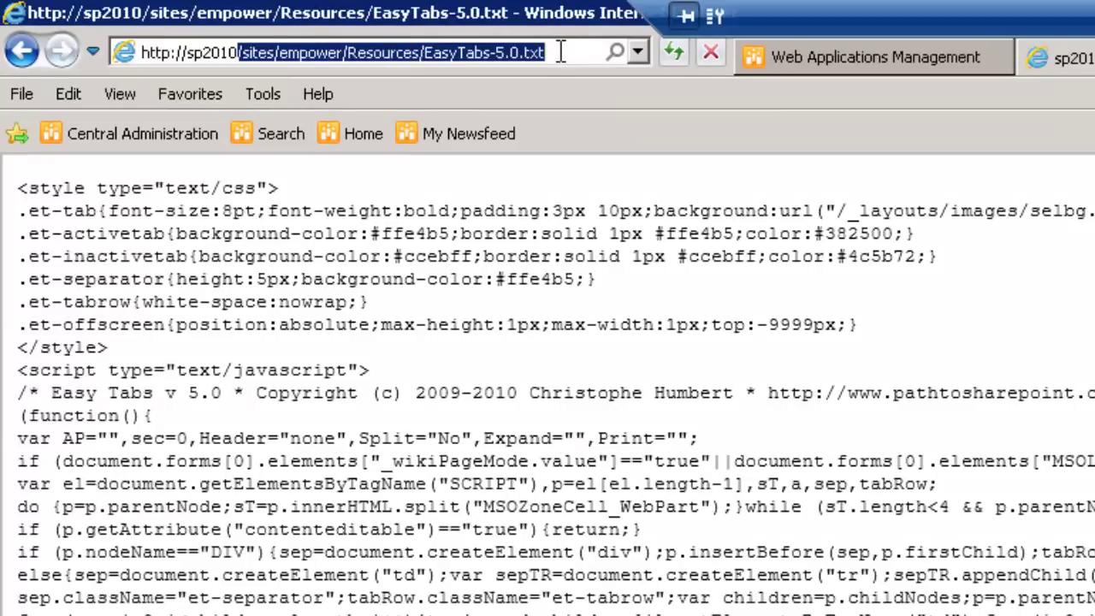
right_click(470, 58)
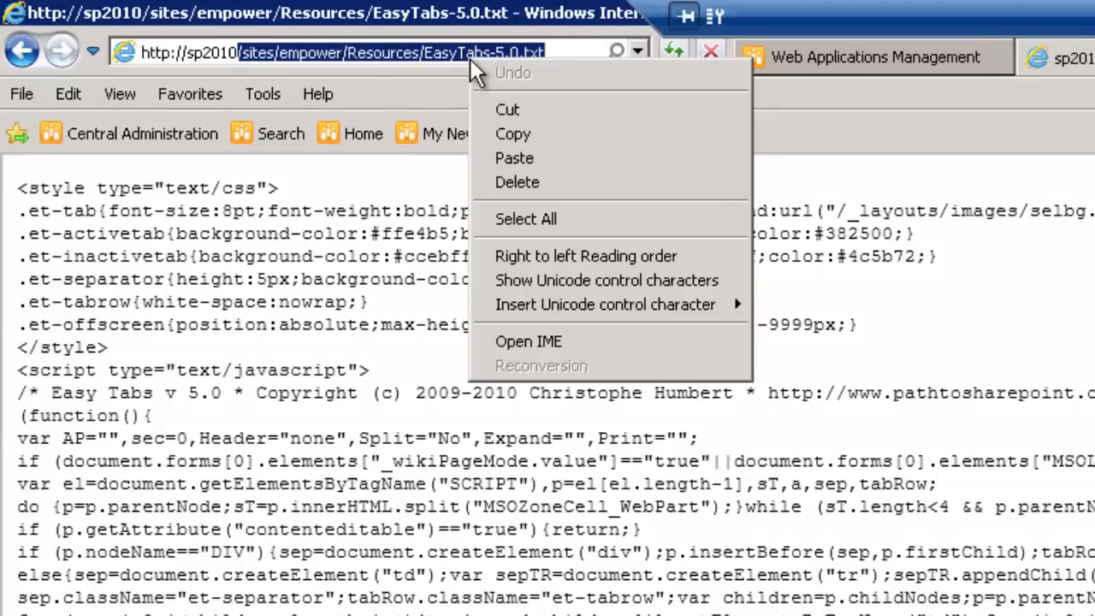
left_click(501, 130)
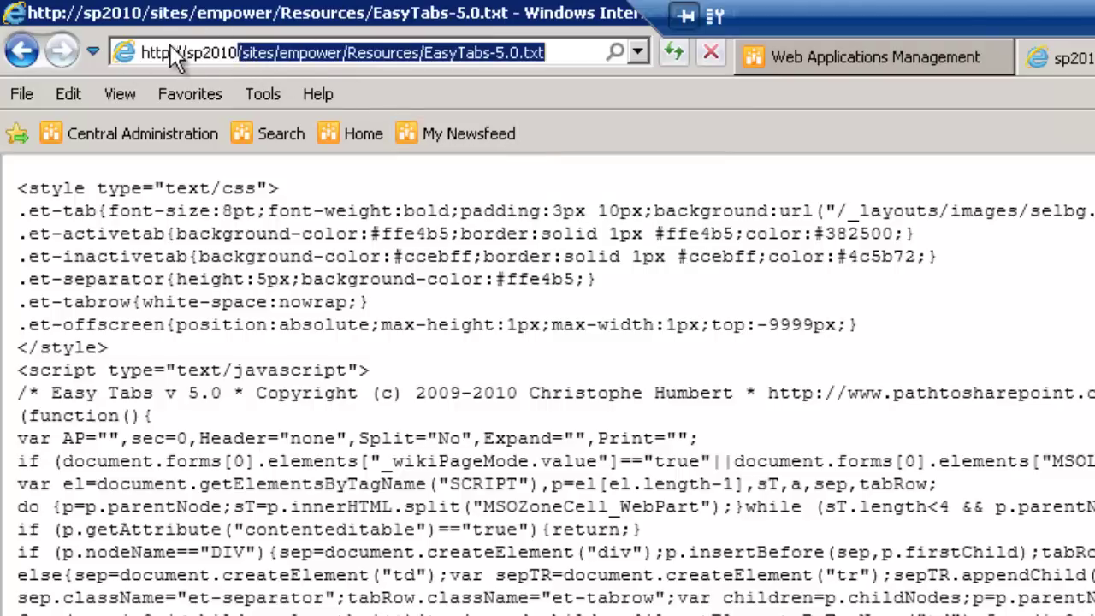
Go back to the Resources library and navigate to the site's Home page
left_click(20, 50)
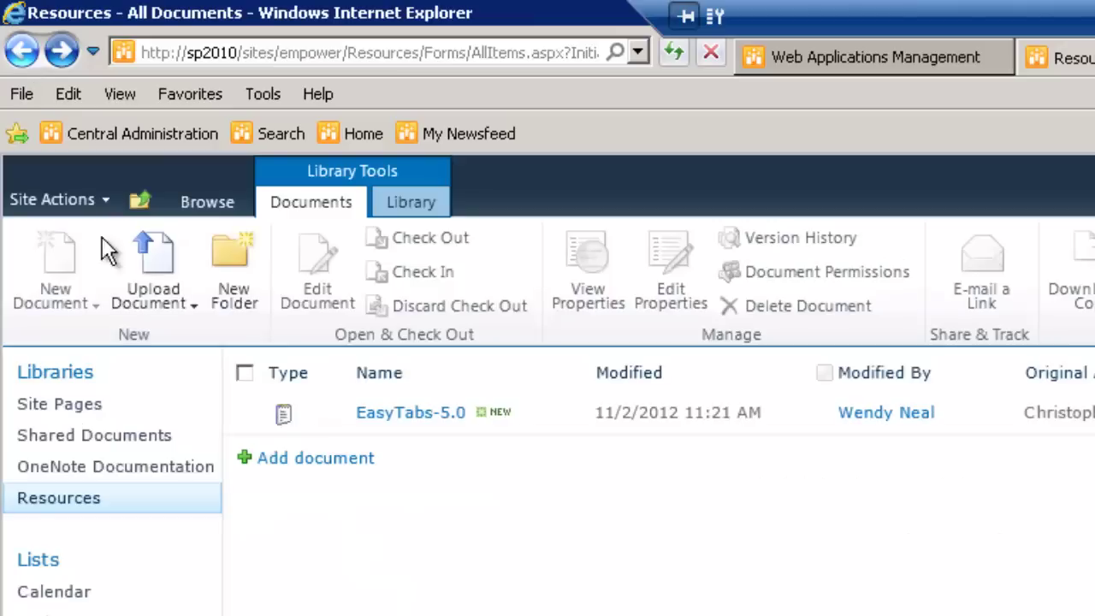
left_click(222, 203)
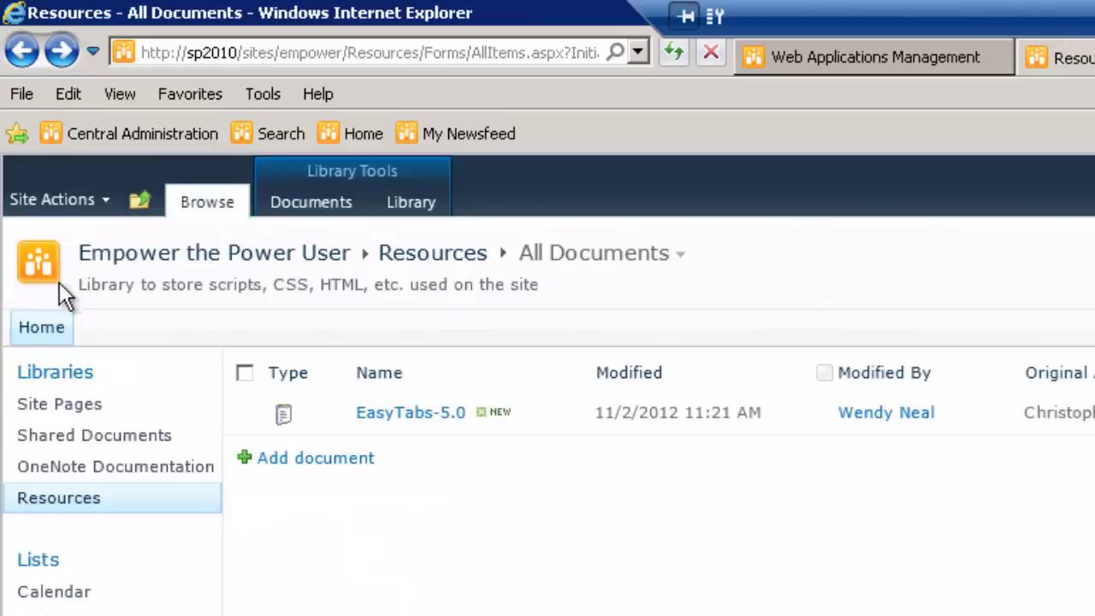
left_click(46, 332)
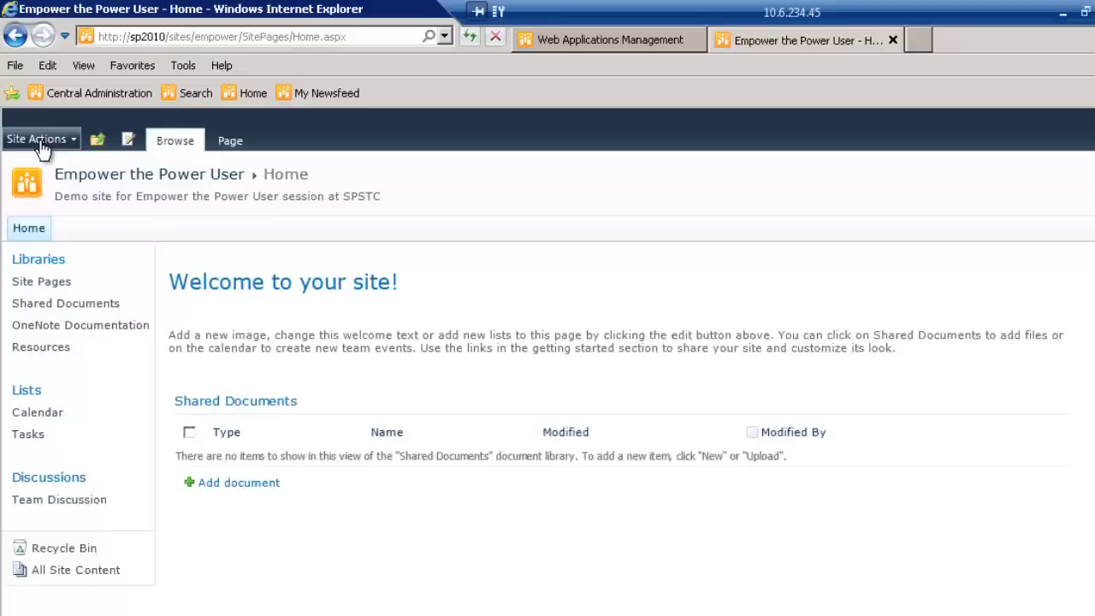
Put the Home page in edit mode and insert a Calendar web part above Shared Documents
left_click(28, 97)
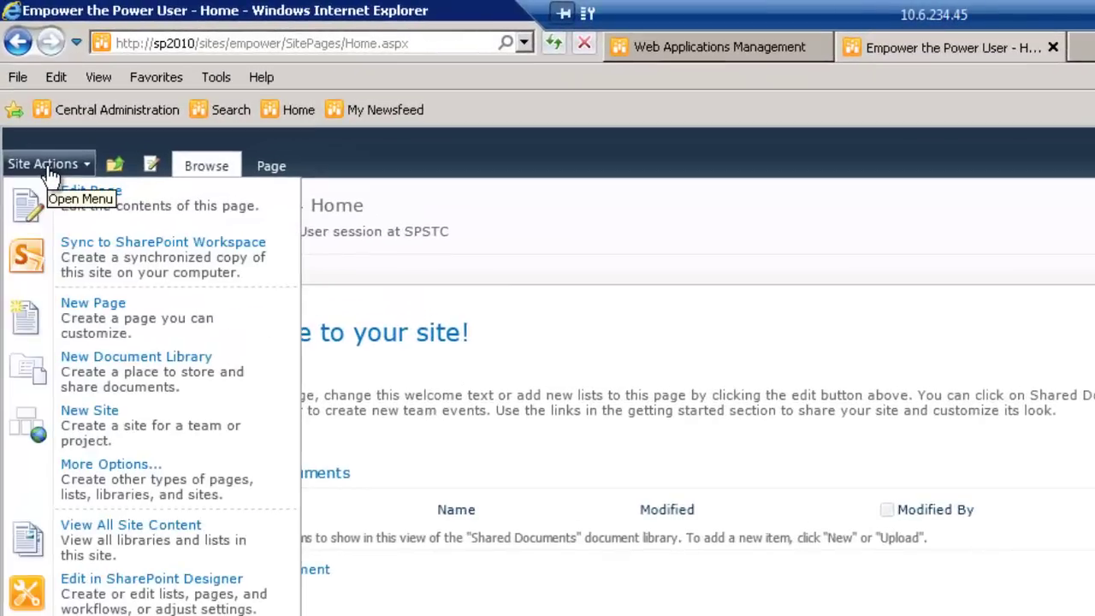
left_click(119, 201)
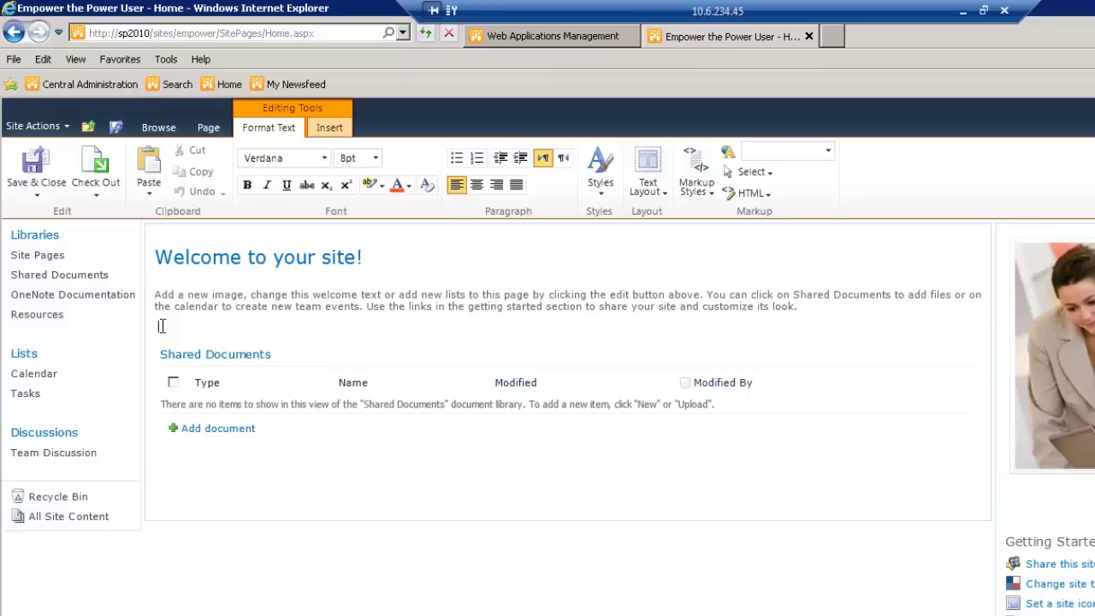
key("Return")
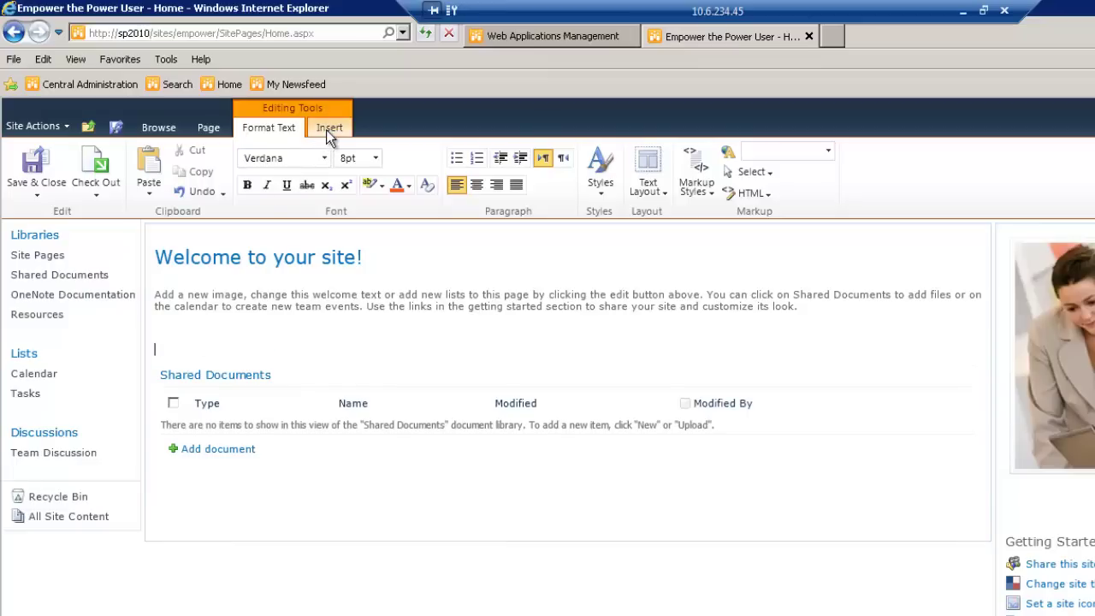
left_click(330, 129)
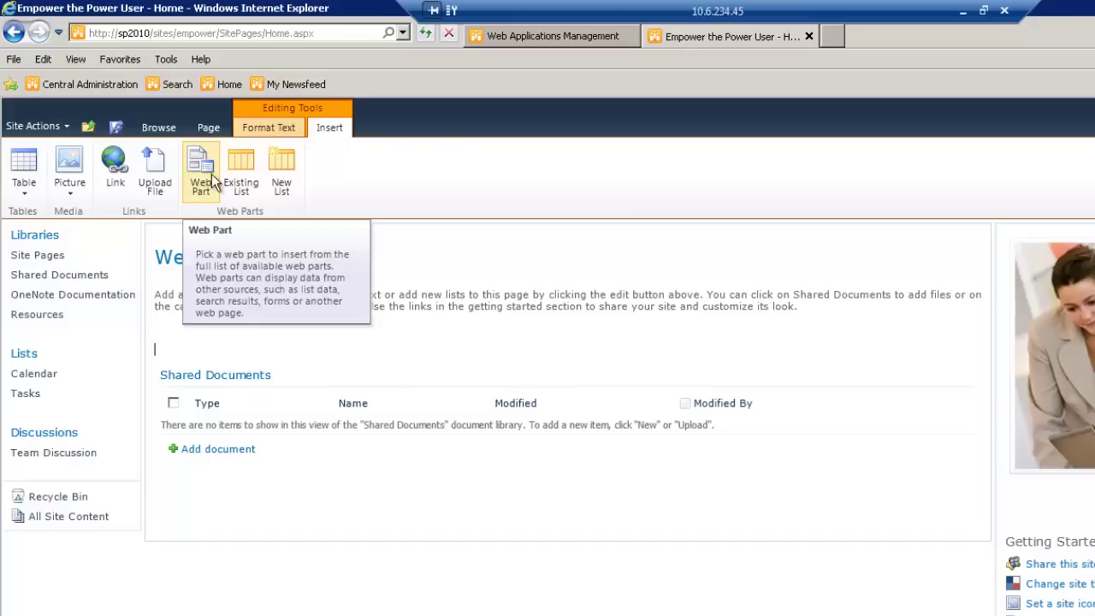
left_click(237, 175)
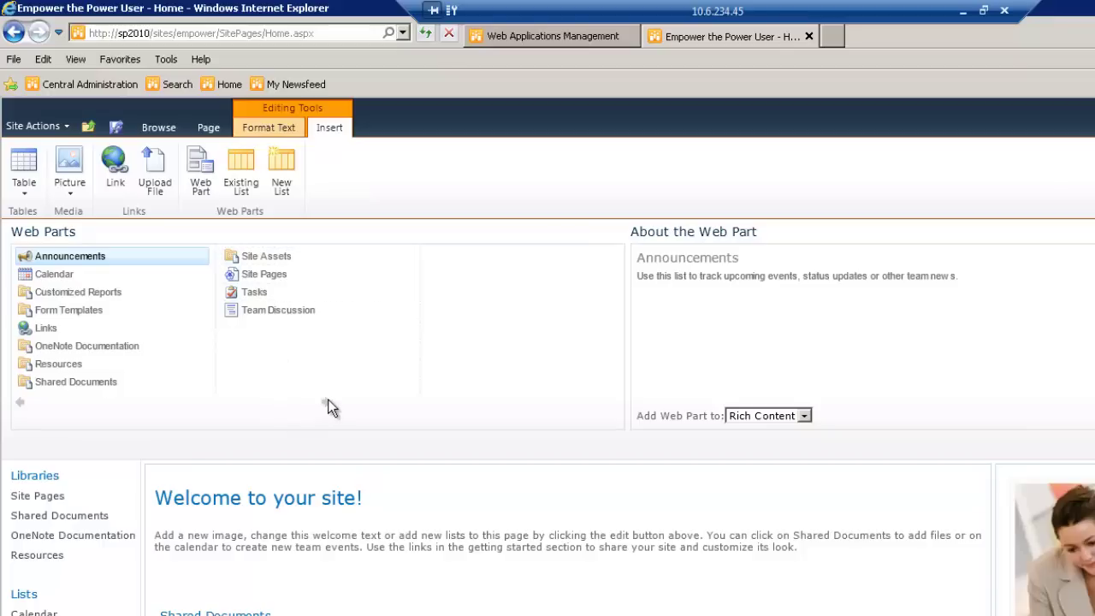
left_click(55, 276)
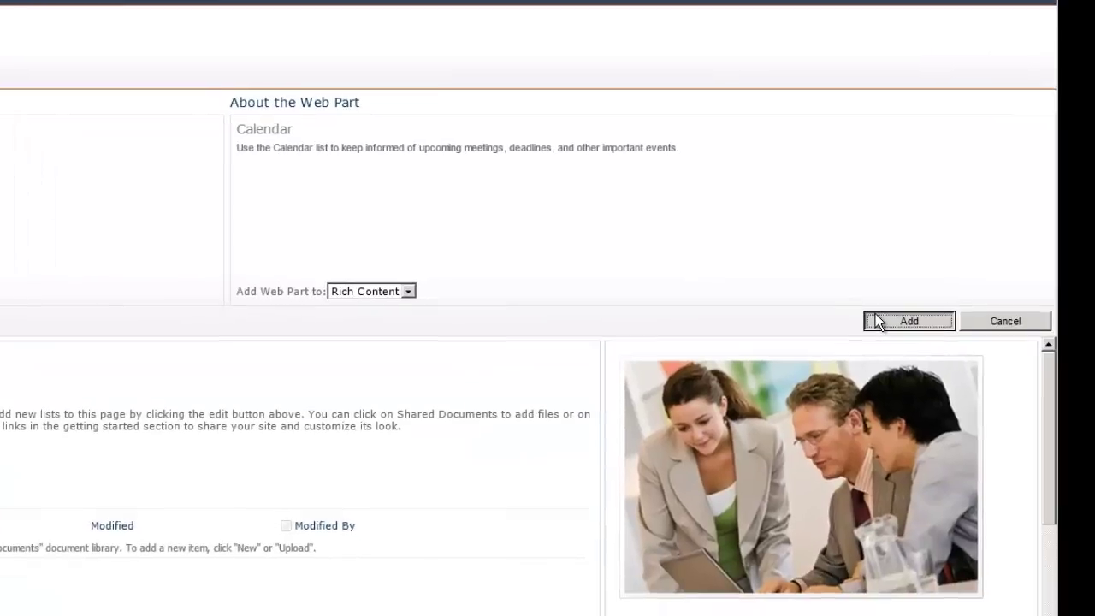
left_click(875, 317)
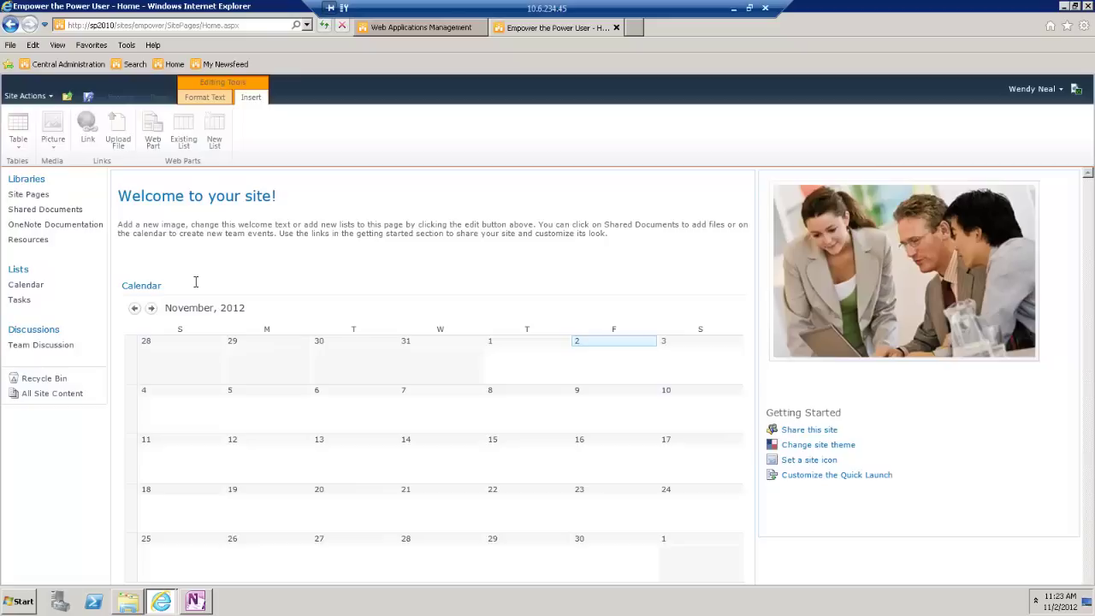
Insert the OneNote Documentation web part above Shared Documents as well
scroll(725, 372, "down", 3)
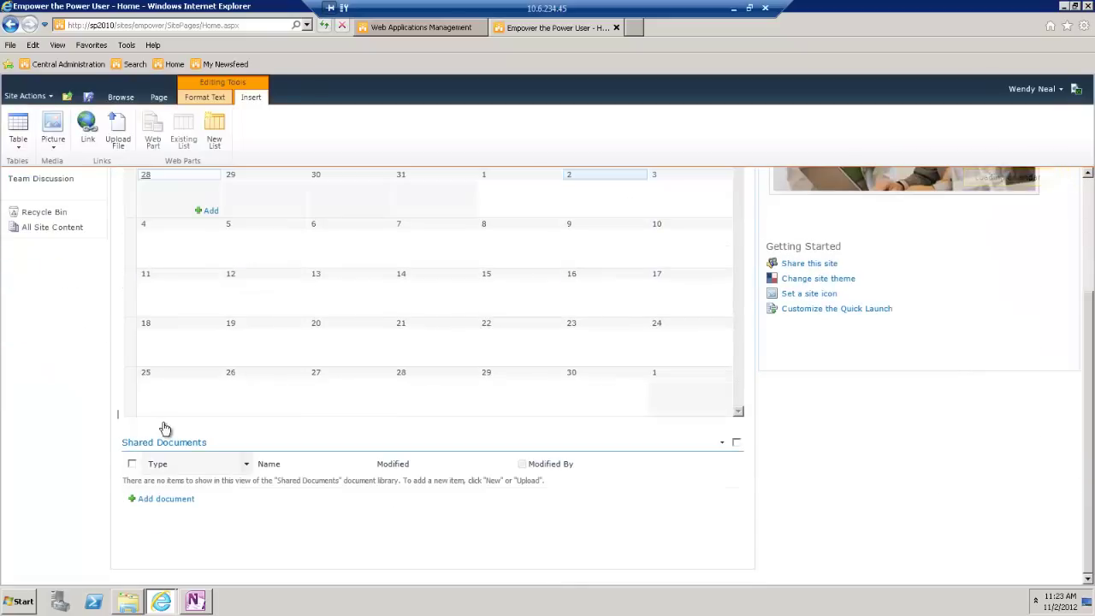
key("Return")
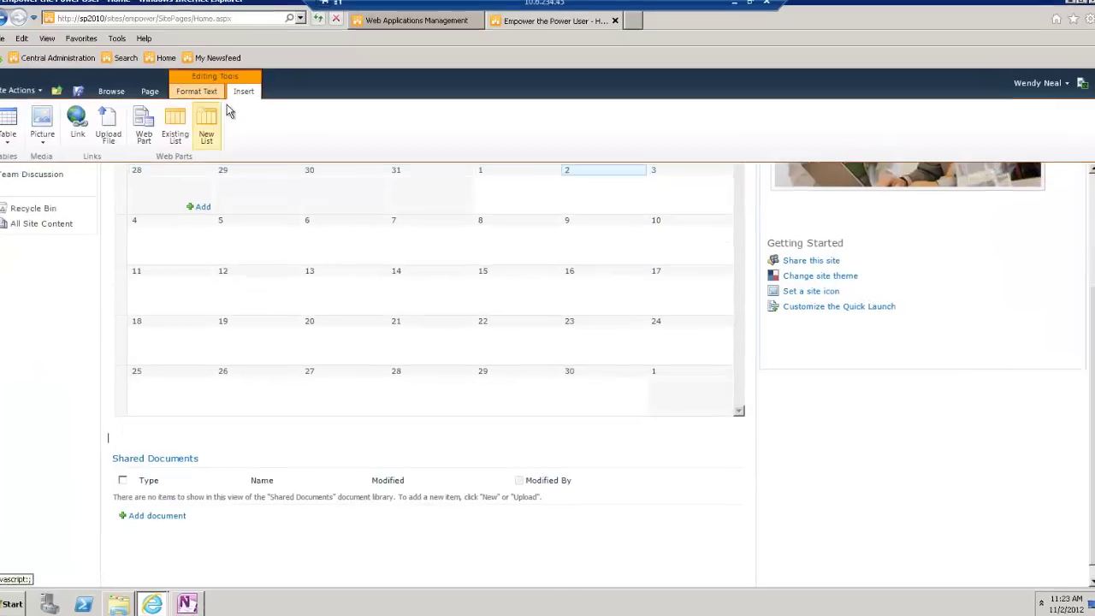
left_click(174, 135)
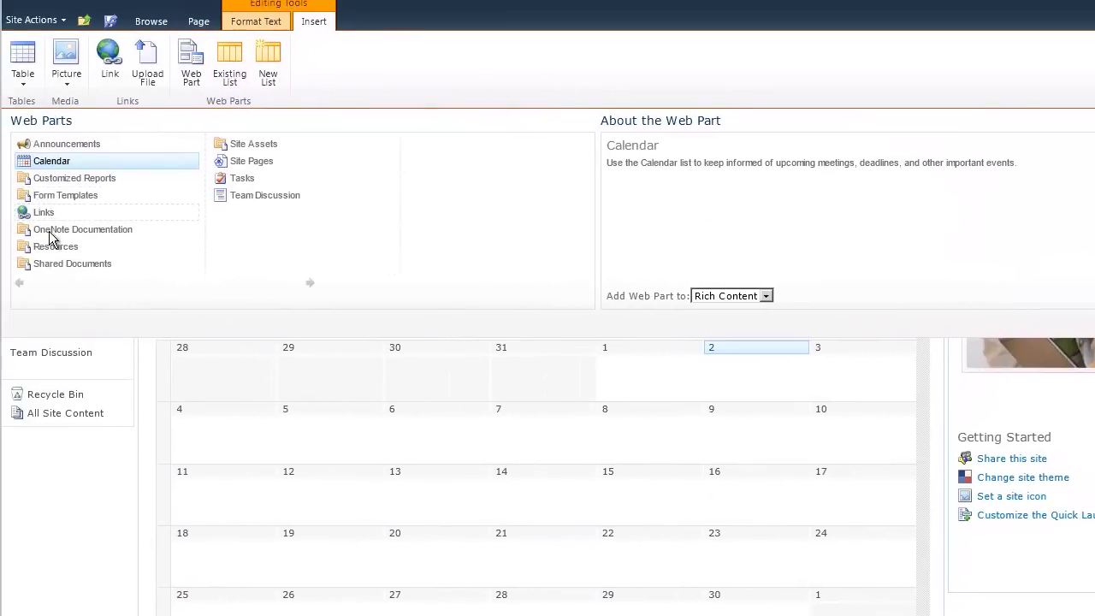
left_click(85, 228)
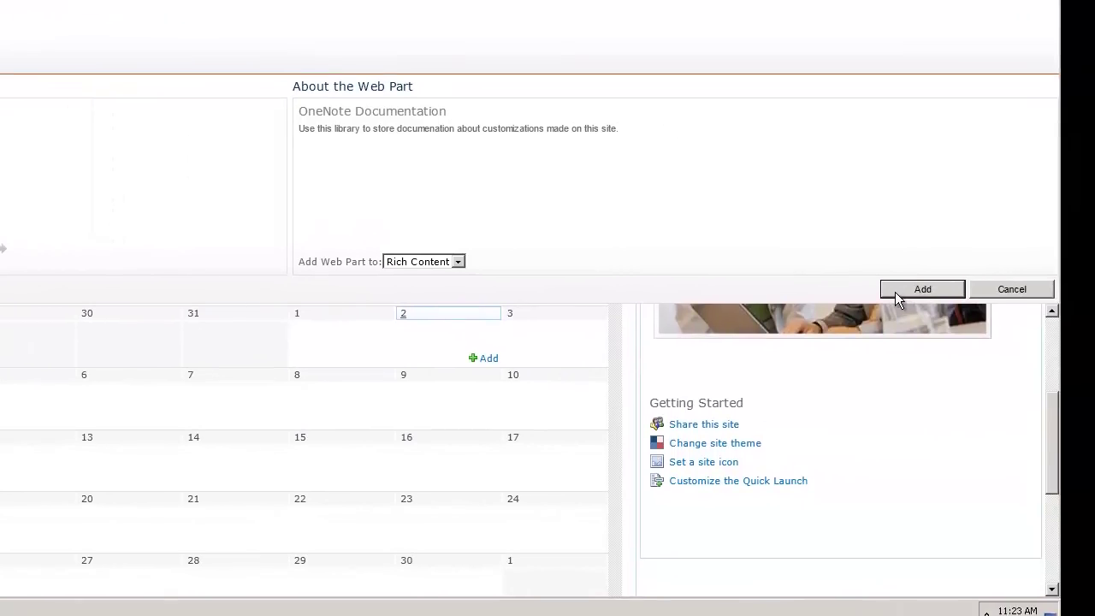
left_click(1070, 312)
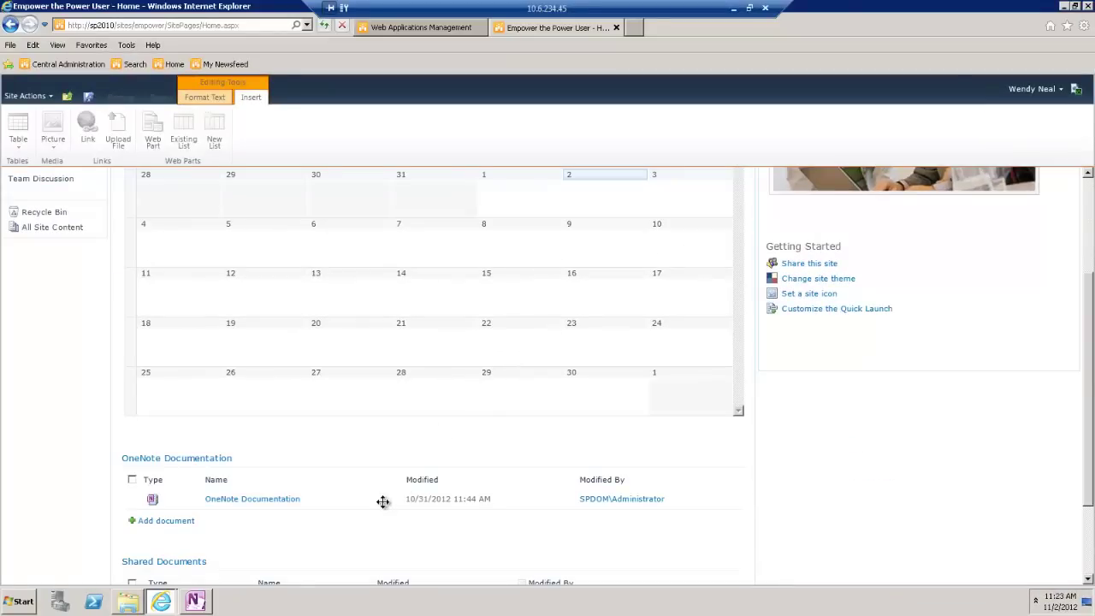
scroll(1089, 412, "down", 3)
scroll(1089, 412, "up", 5)
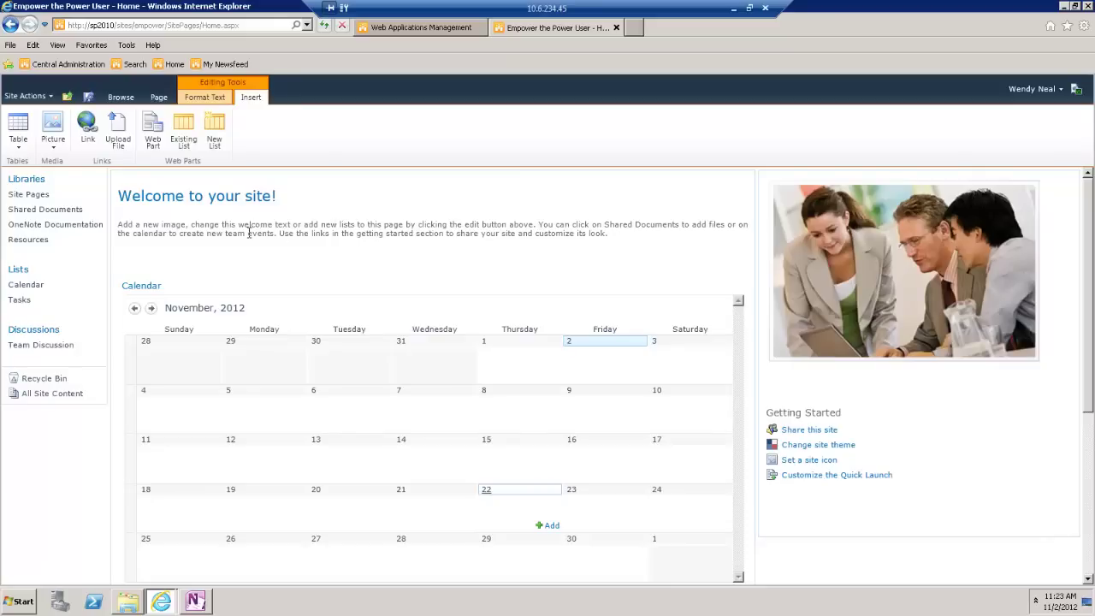
scroll(221, 274, "down", 5)
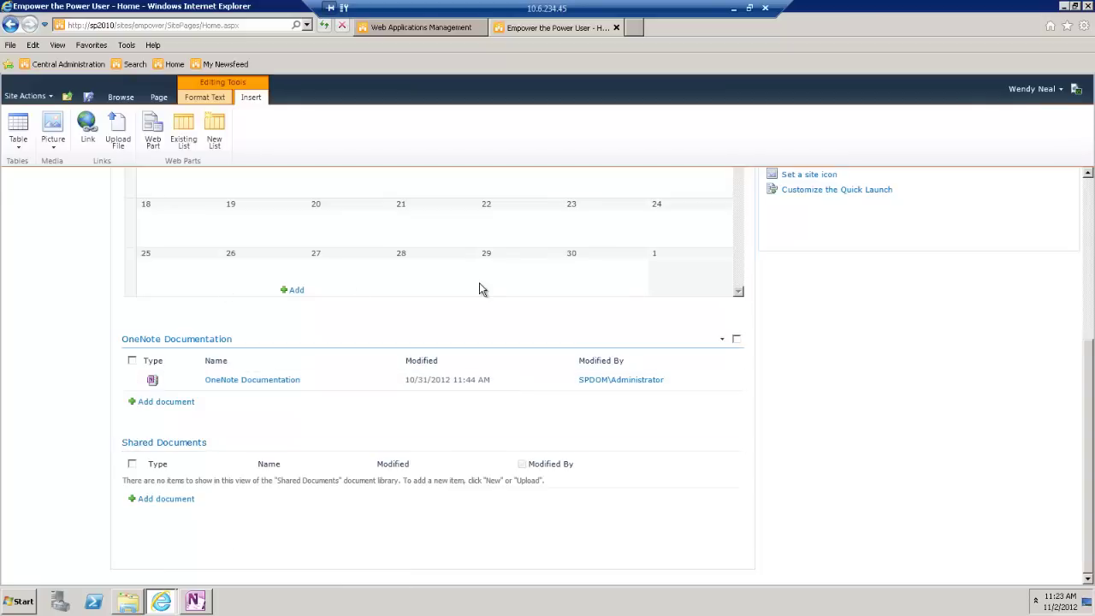
scroll(480, 287, "up", 1)
scroll(480, 289, "up", 4)
scroll(482, 289, "down", 5)
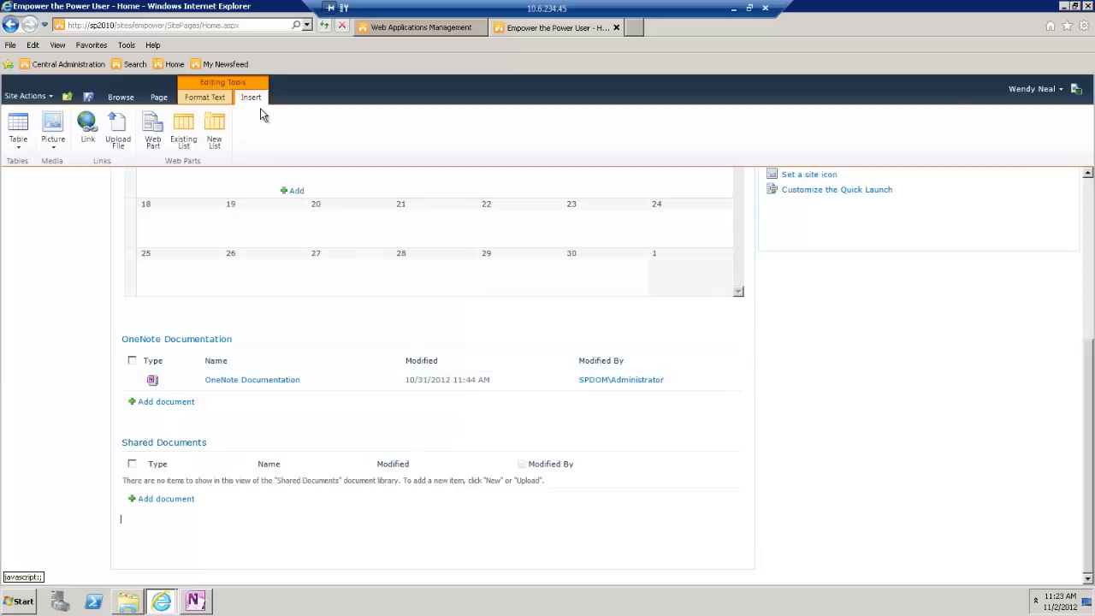
Insert a Media and Content > Content Editor web part below Shared Documents on the Home page
left_click(153, 132)
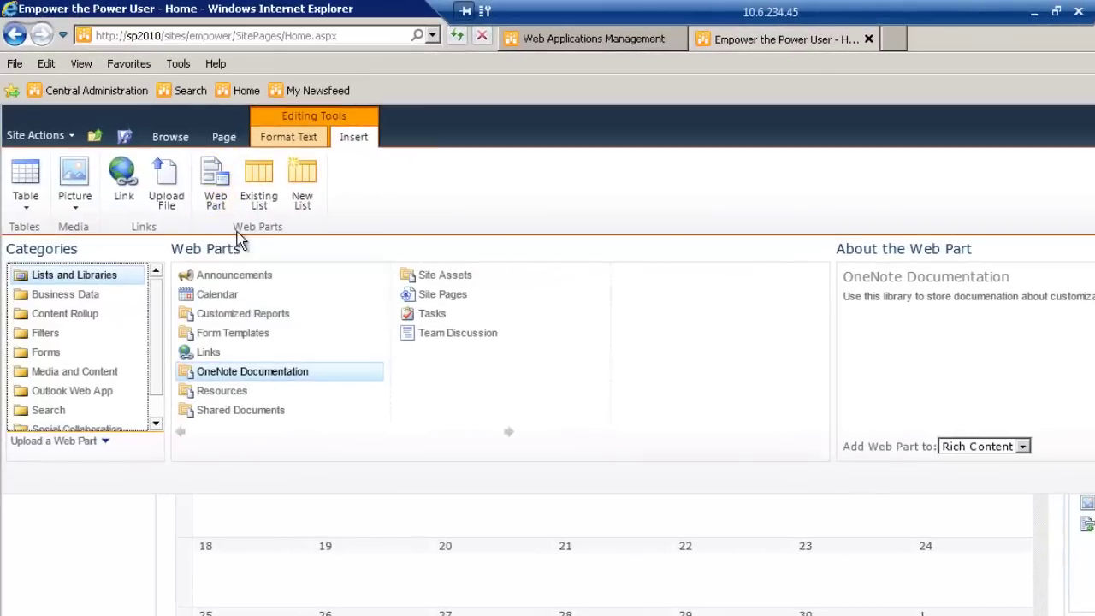
left_click(48, 377)
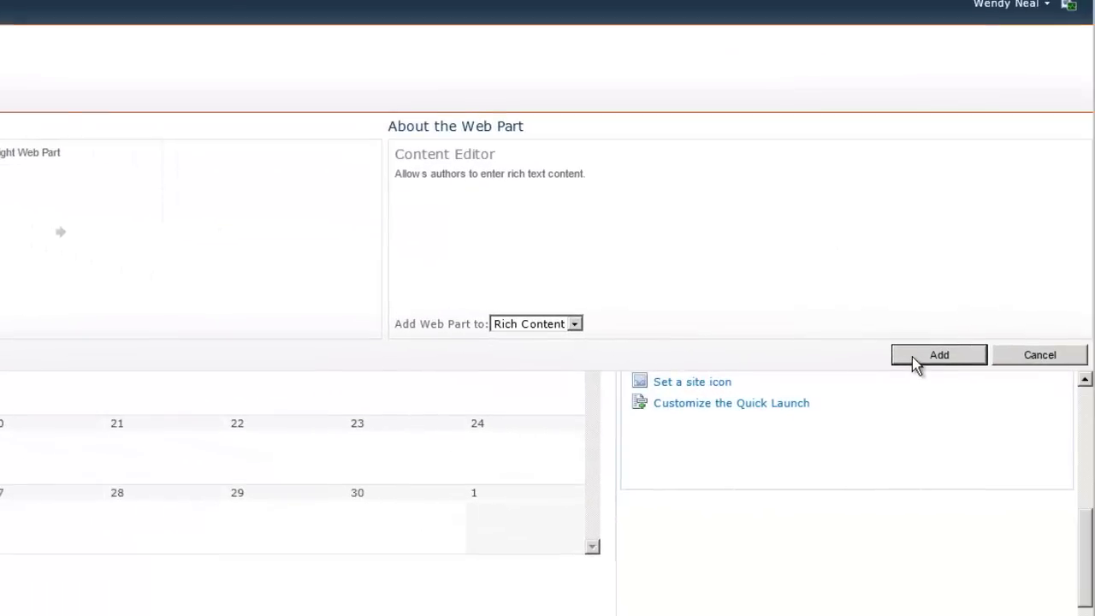
left_click(913, 358)
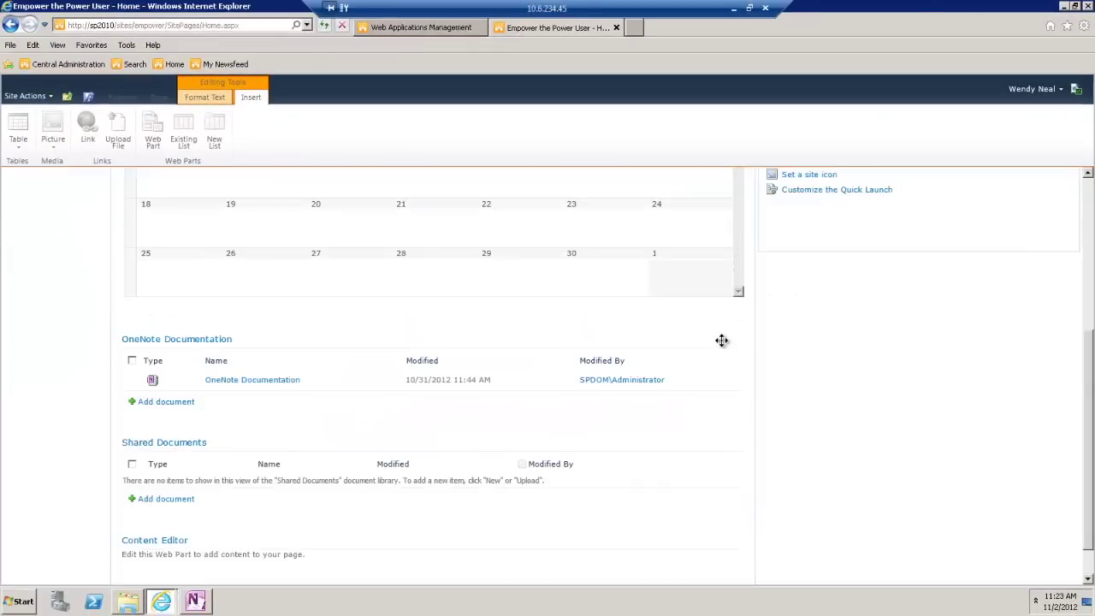
left_click(157, 544)
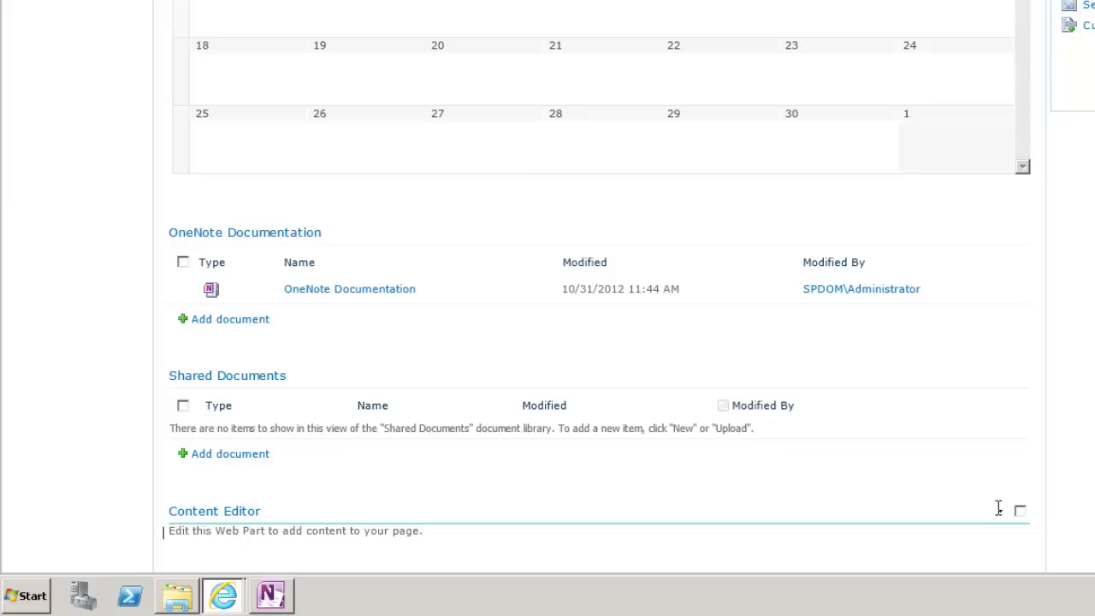
Paste the EasyTabs-5.0.txt URL as the Content Editor's Content Link and test the link
left_click(1003, 512)
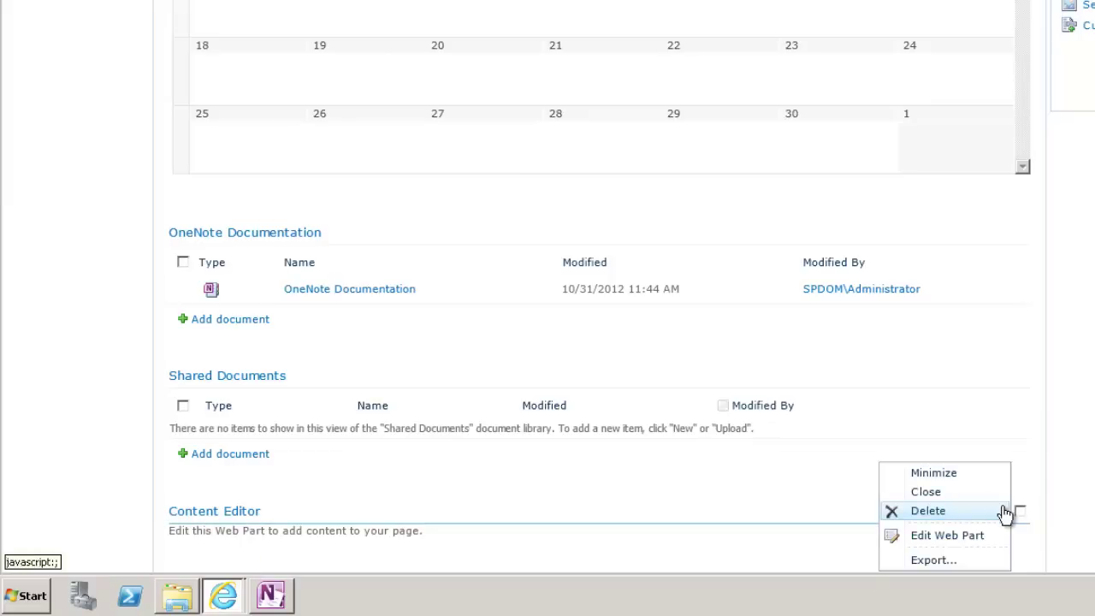
left_click(946, 537)
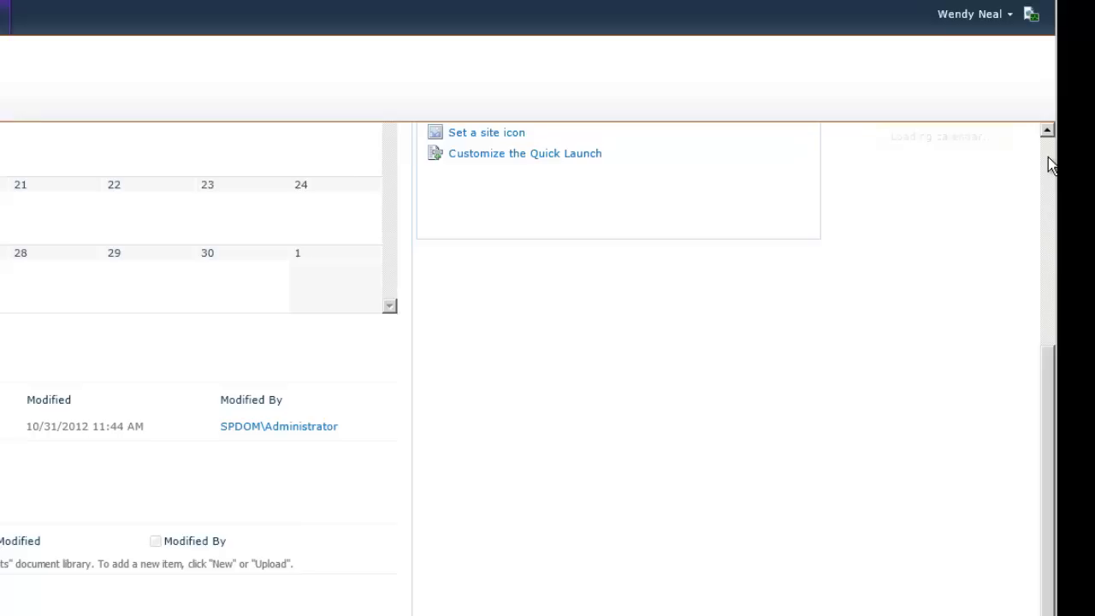
left_click(1050, 164)
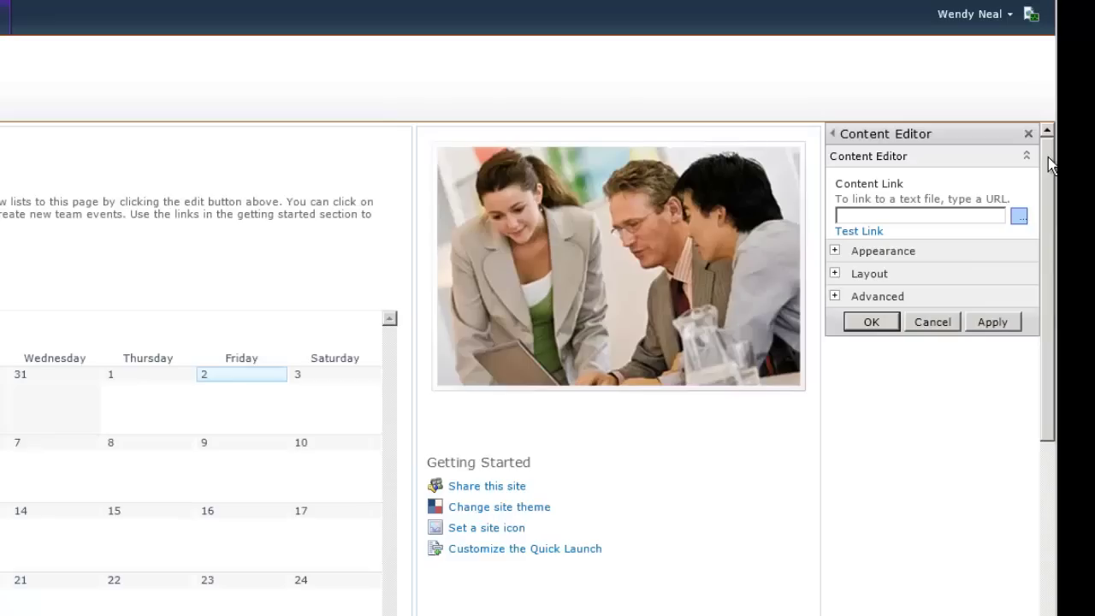
right_click(954, 215)
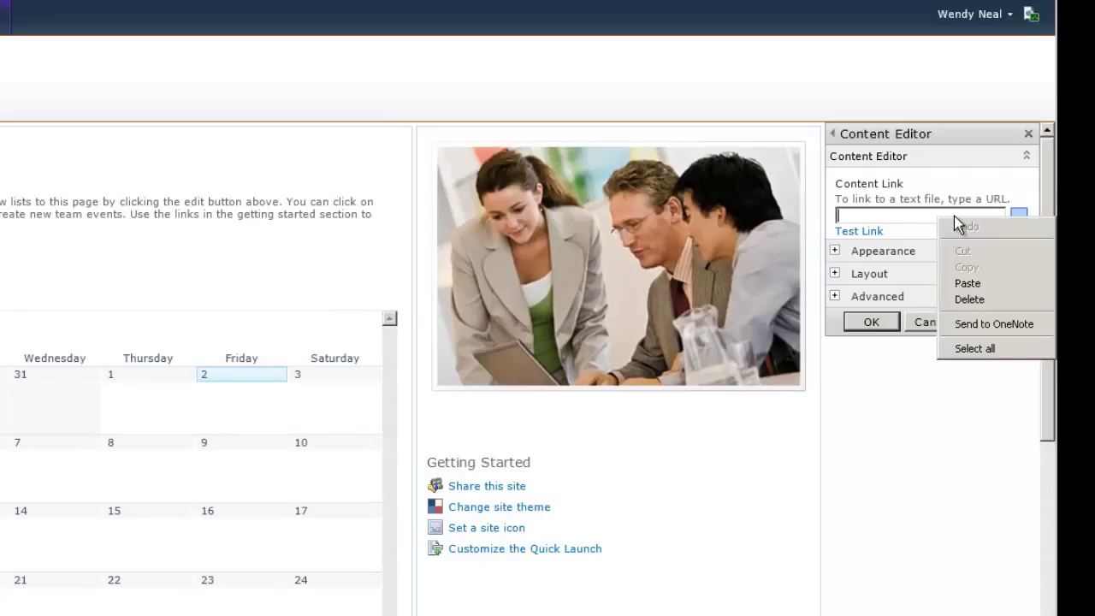
left_click(953, 283)
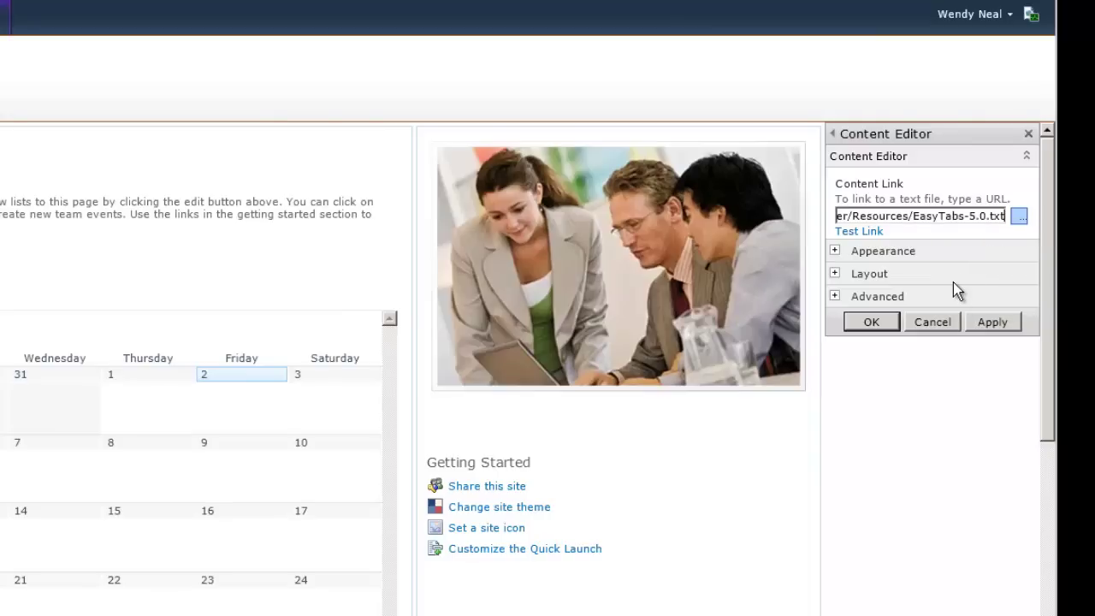
left_click(860, 232)
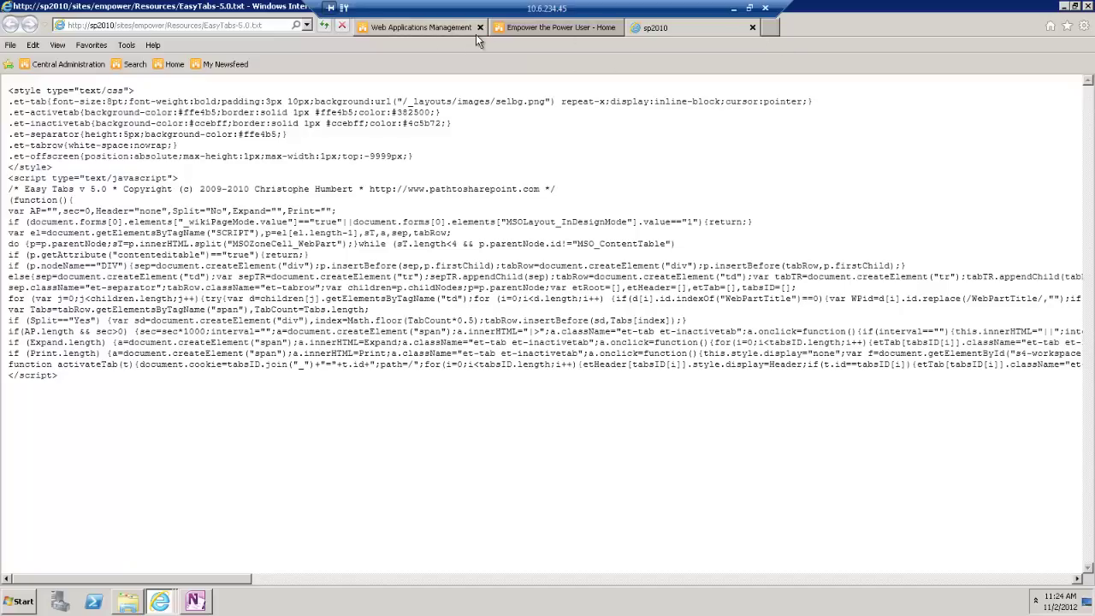
Retitle the Content Editor 'Easy Tabs', set Chrome Type to None, and apply with OK
left_click(531, 28)
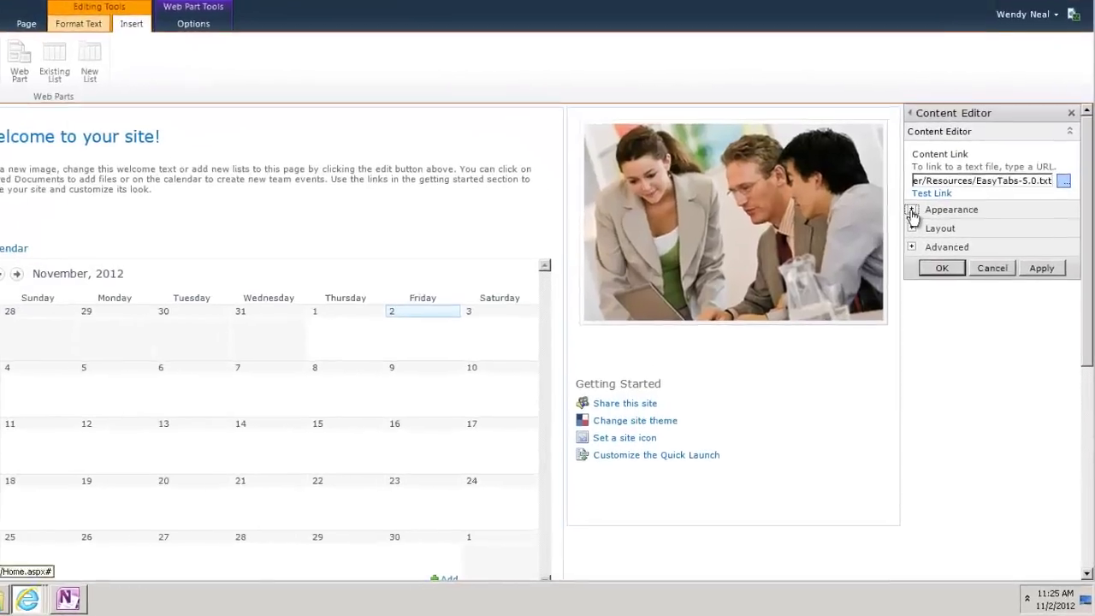
left_click(911, 211)
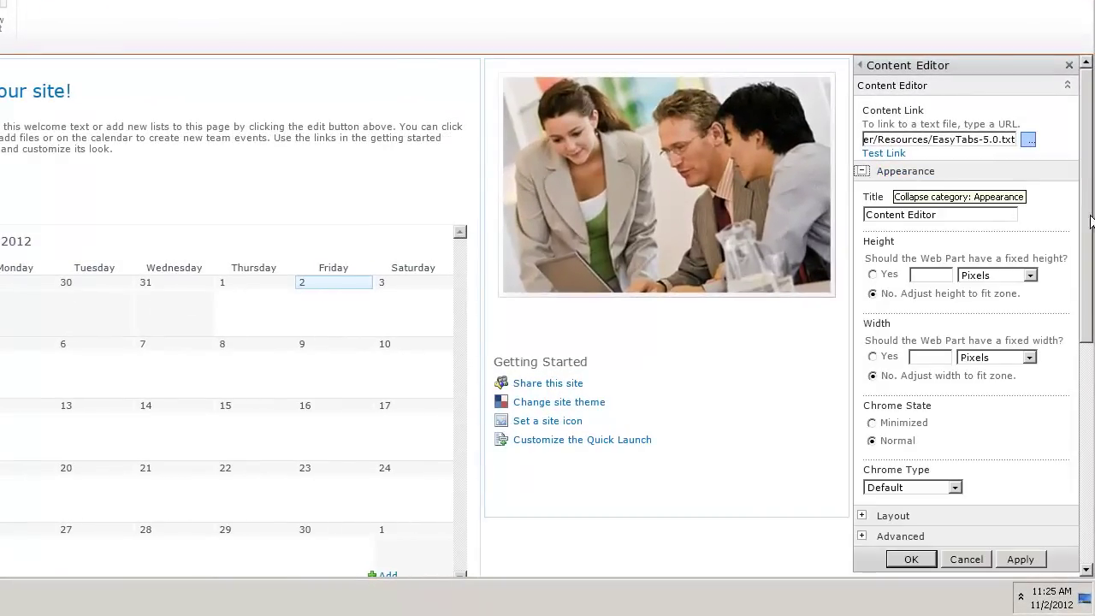
scroll(1033, 328, "down", 3)
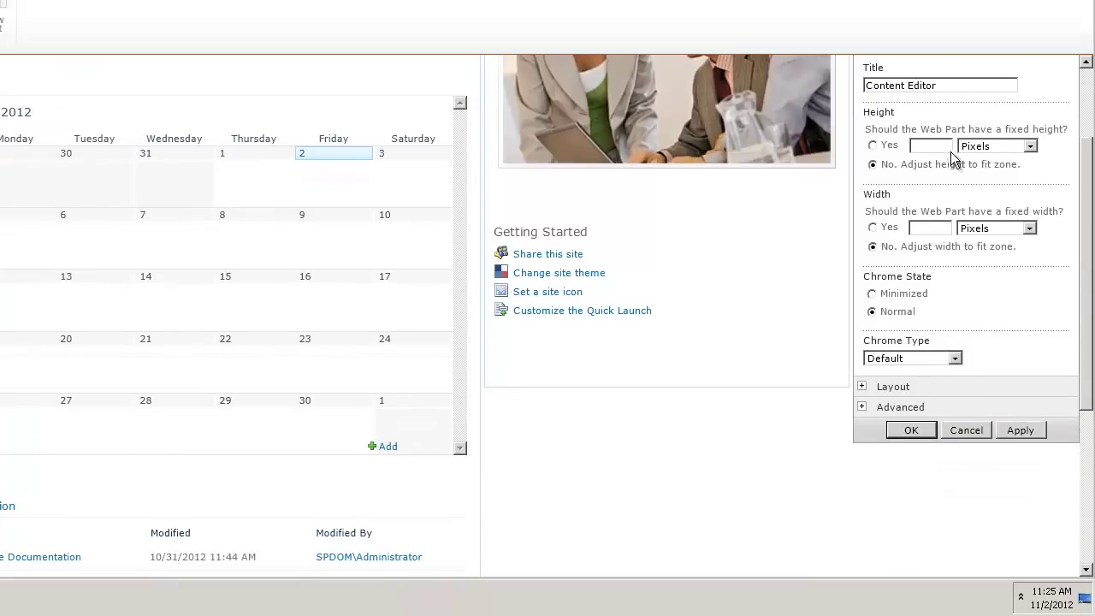
left_click(916, 83)
left_click_drag(938, 85, 863, 77)
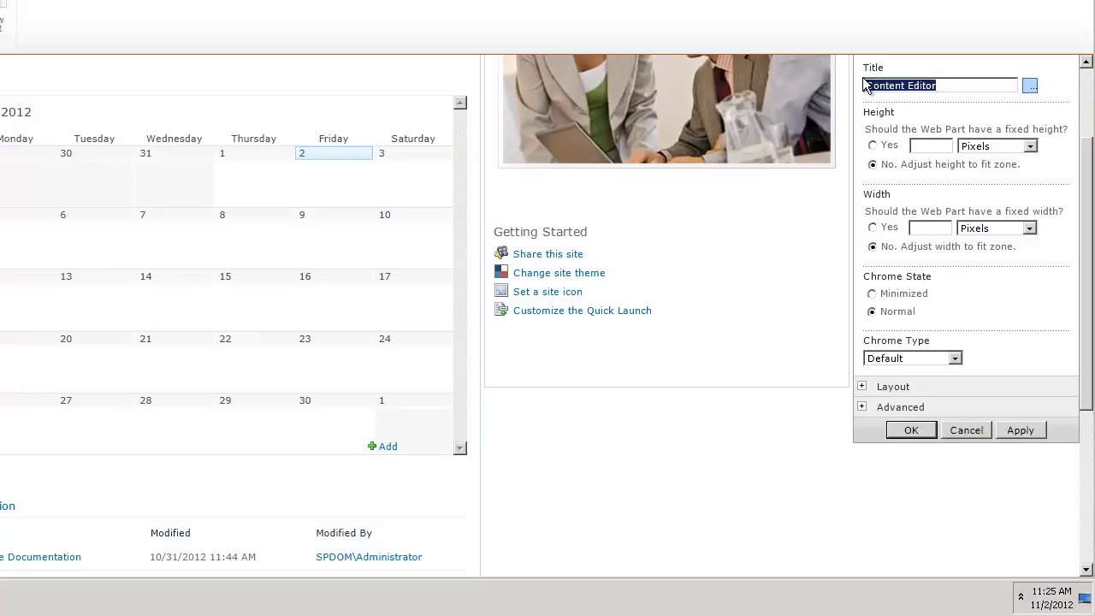
key("Delete")
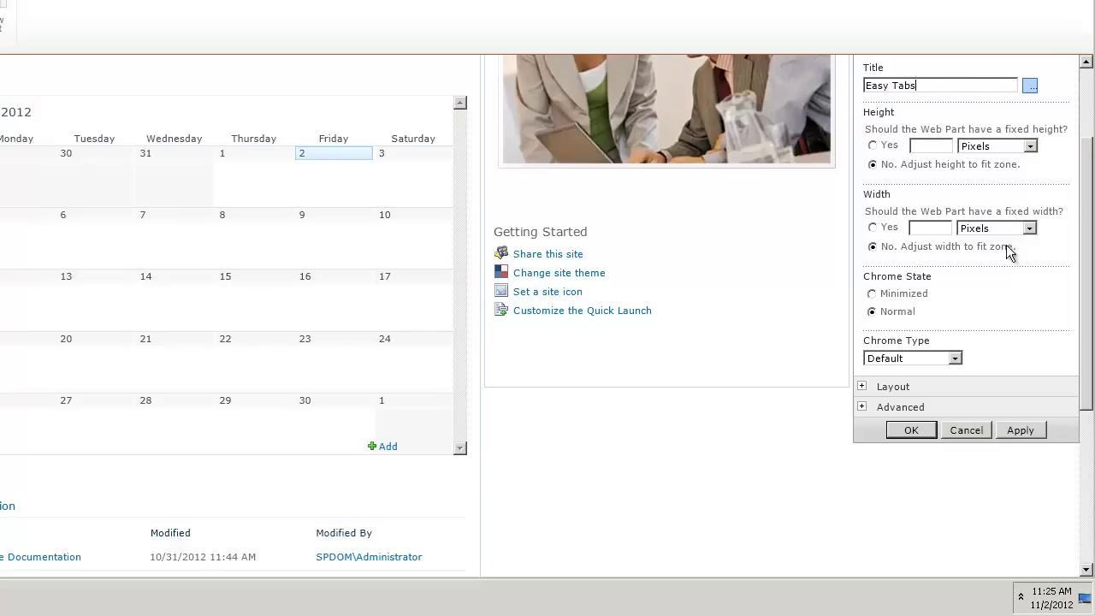
left_click(956, 359)
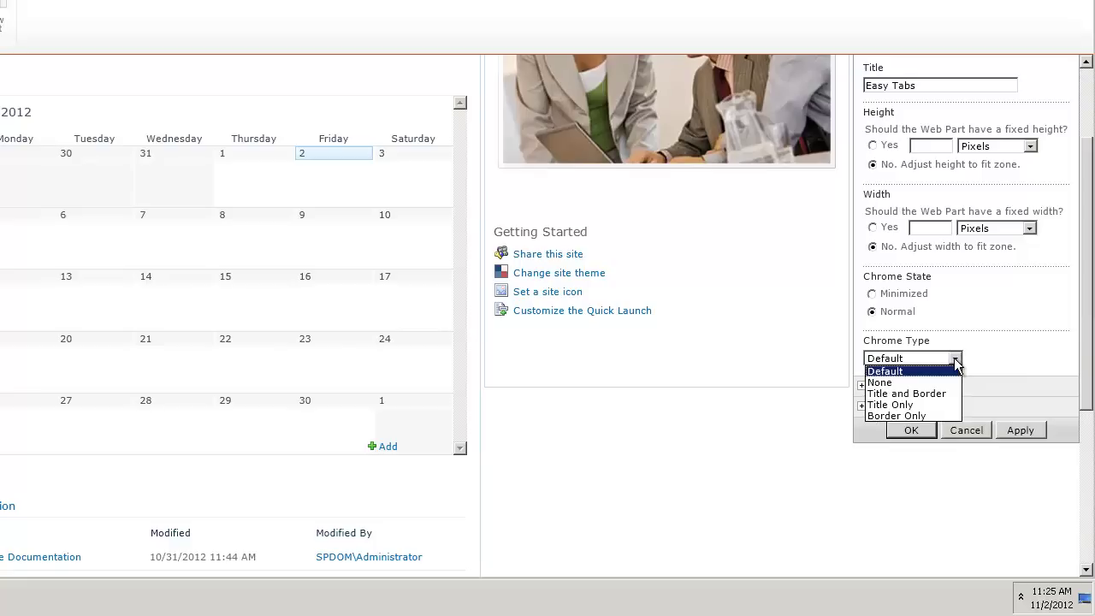
left_click(920, 383)
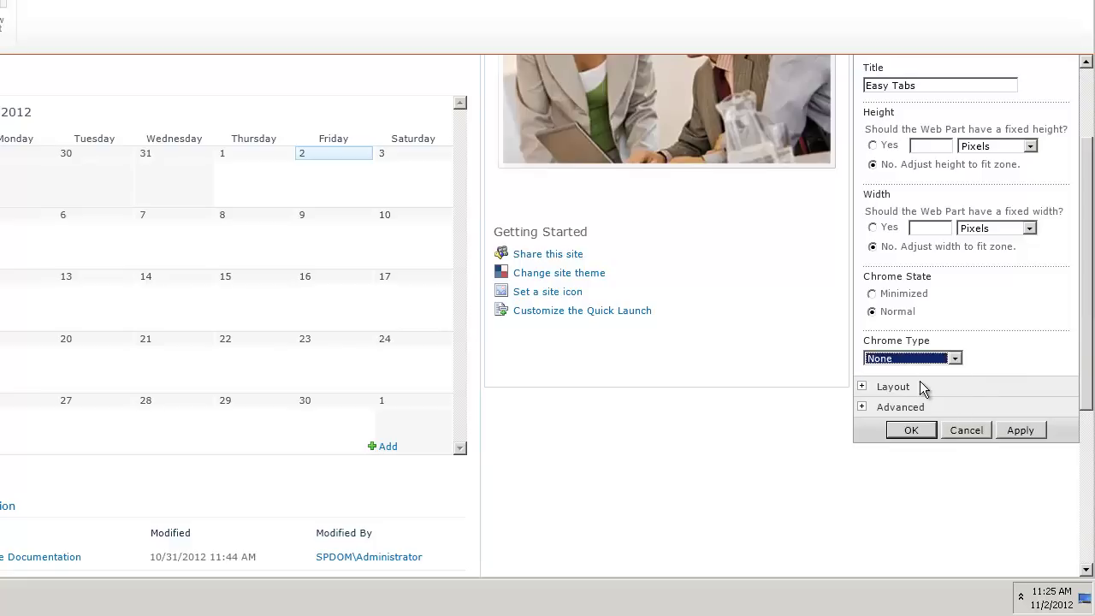
left_click(900, 434)
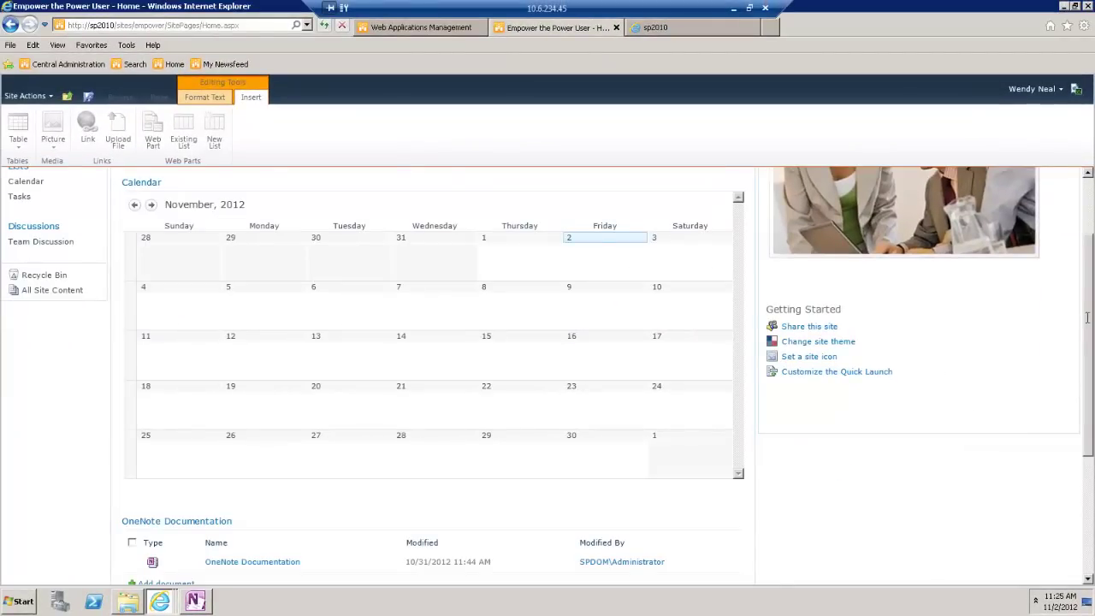
Delete the 'Welcome to your site!' heading, paragraph and empty lines, then Save & Close
left_click_drag(1089, 329, 1090, 281)
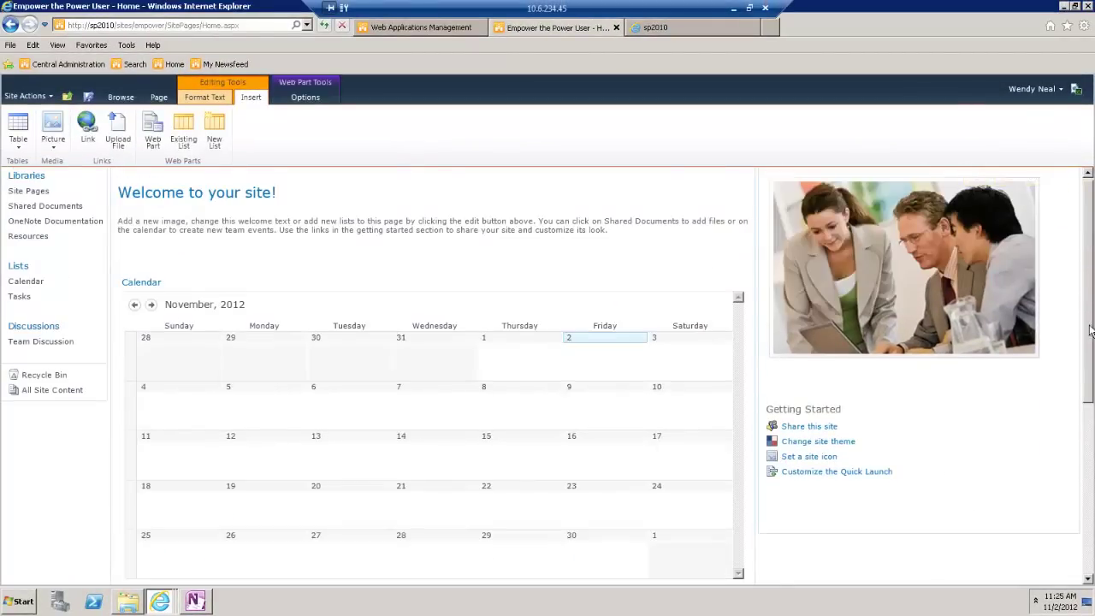
left_click_drag(1091, 329, 1091, 453)
scroll(486, 511, "down", 4)
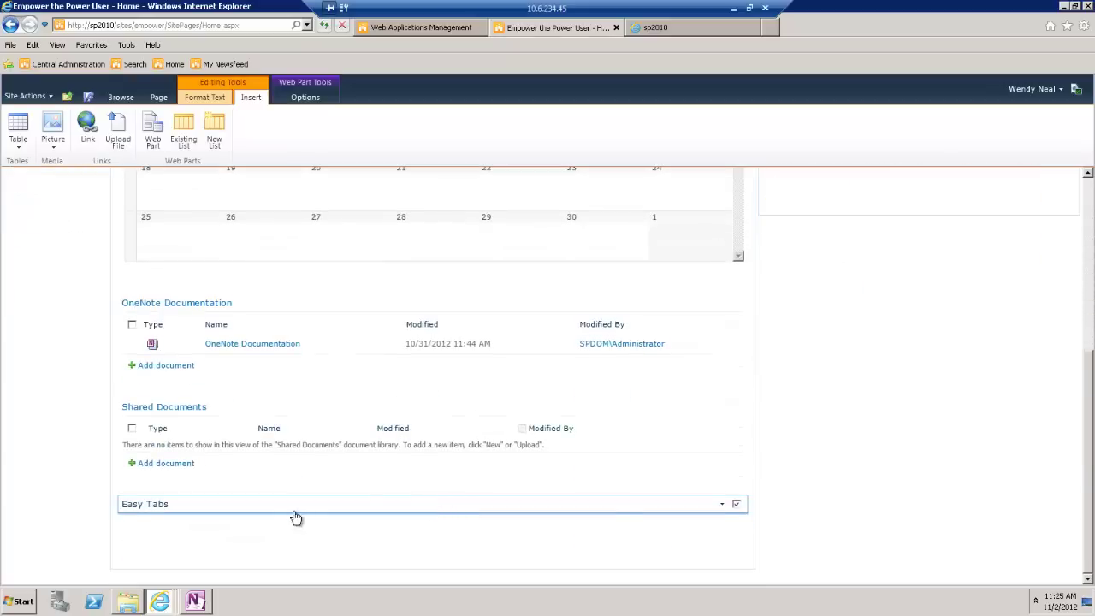
scroll(228, 482, "up", 1)
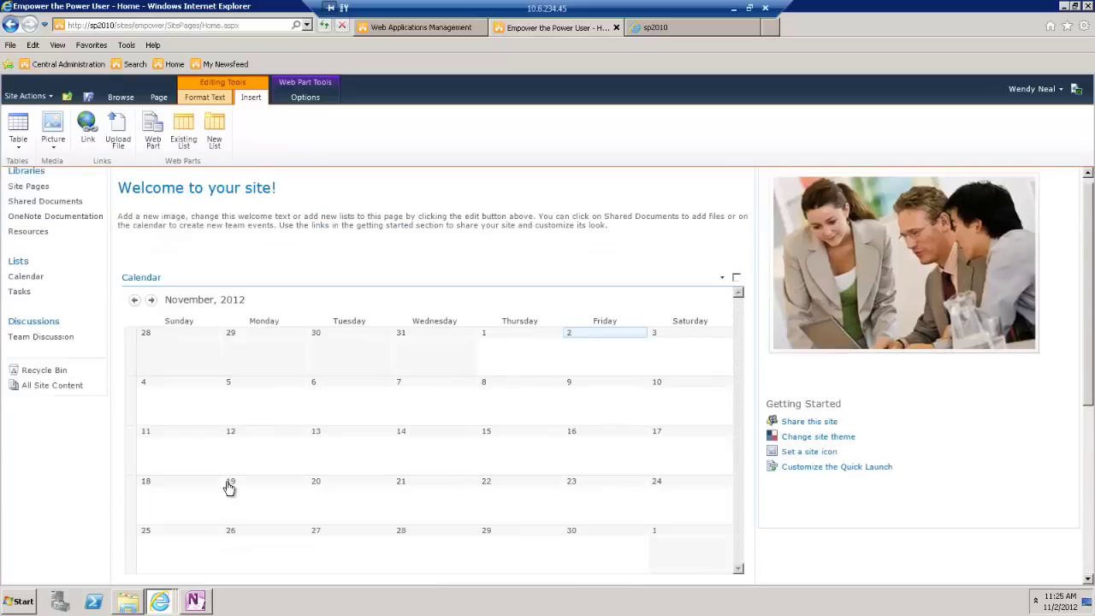
scroll(257, 428, "down", 10)
scroll(355, 490, "up", 5)
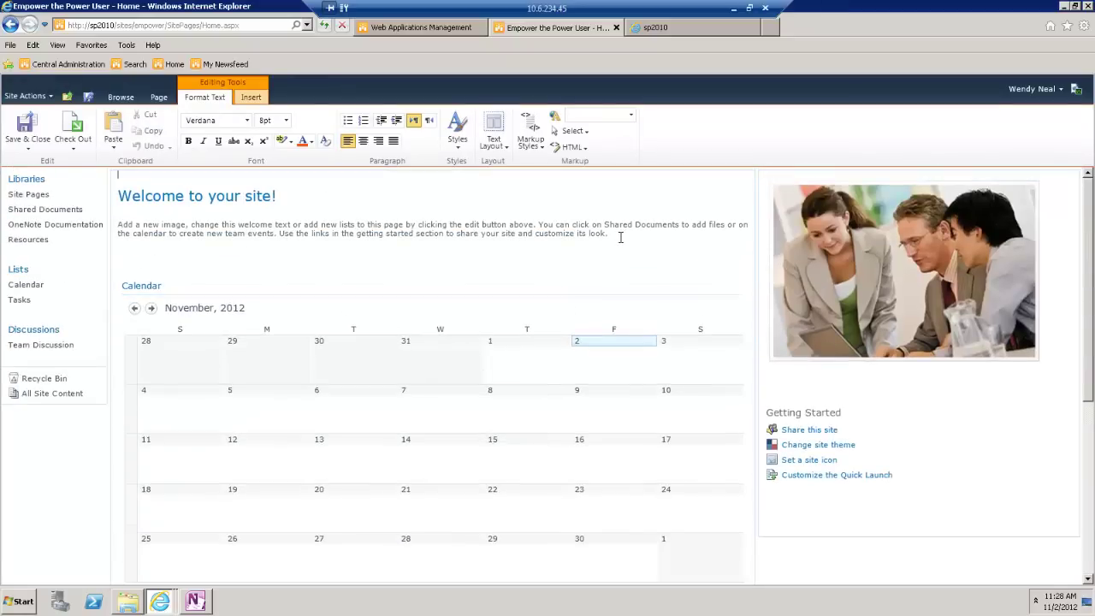
left_click_drag(621, 237, 247, 216)
left_click_drag(139, 190, 119, 192)
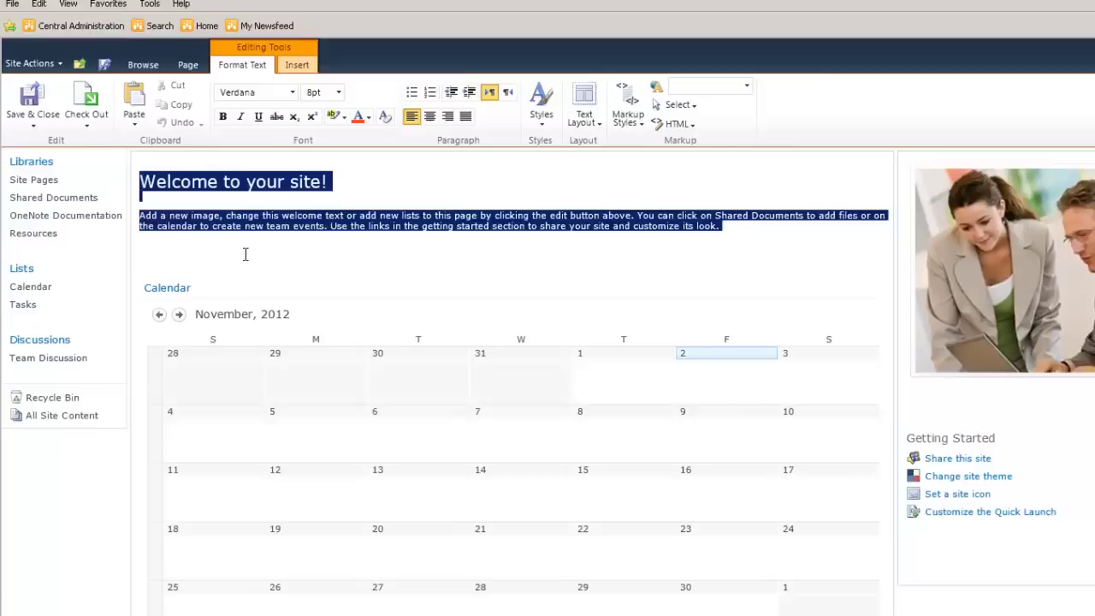
key("Delete")
key("Delete")
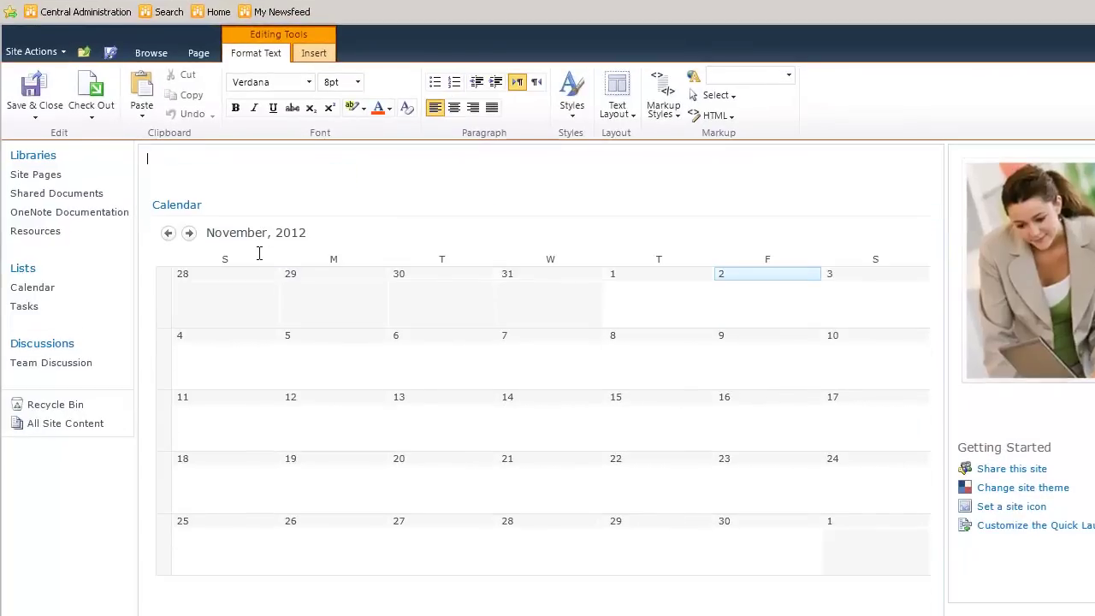
key("Delete")
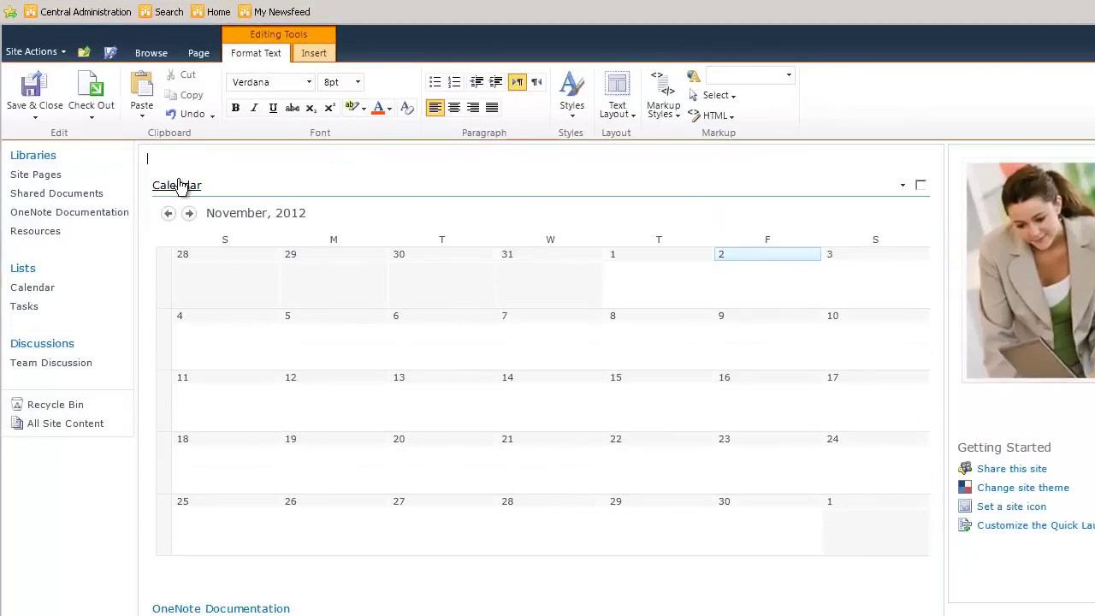
left_click(34, 90)
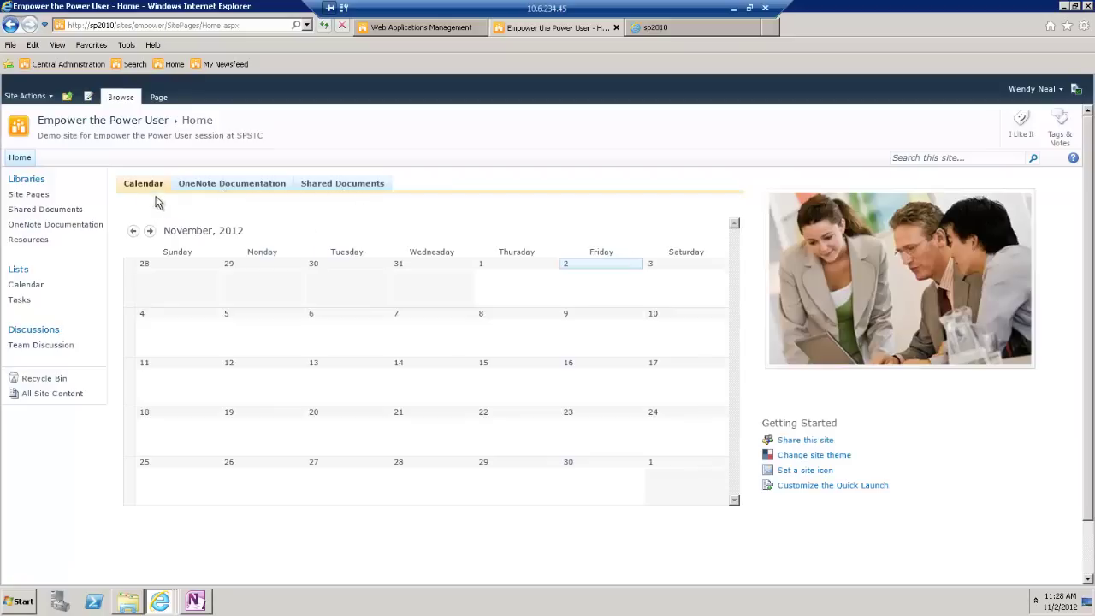
left_click(231, 188)
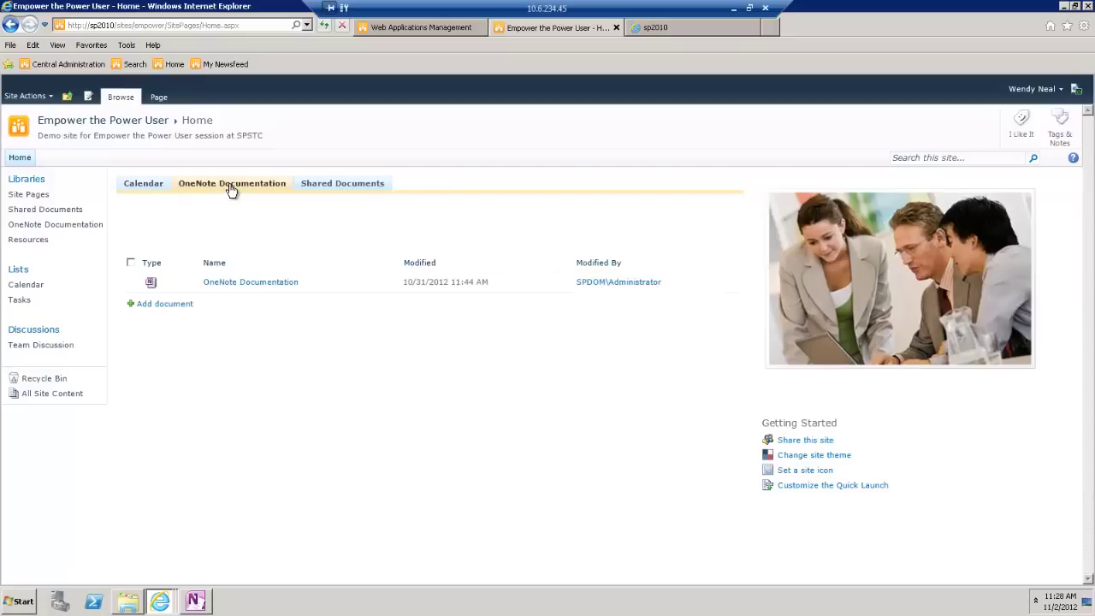
left_click(347, 188)
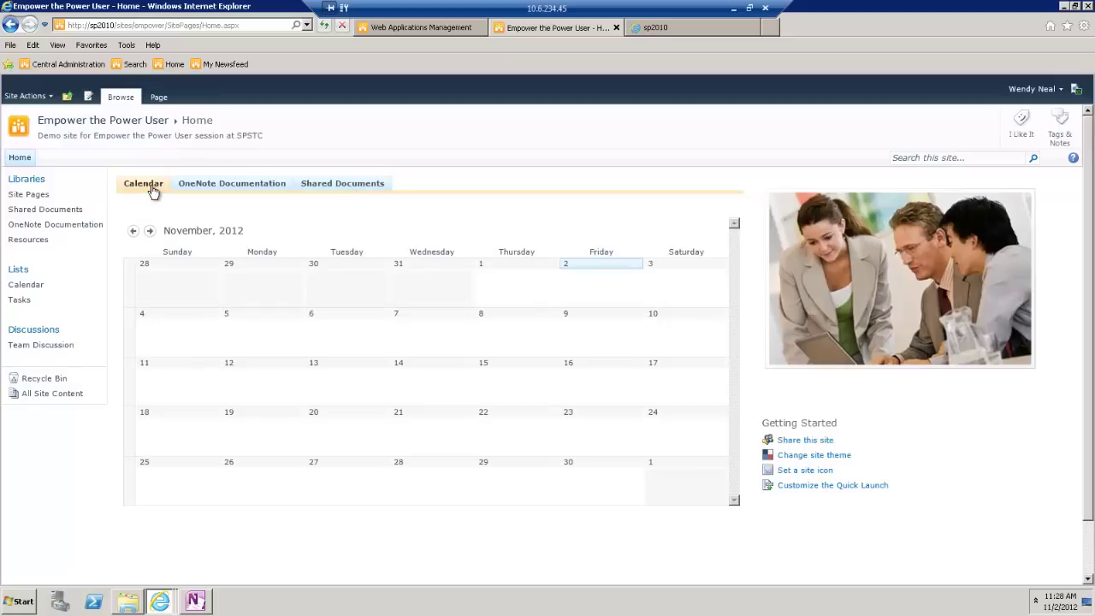
Edit the Home page again, delete the empty line below the calendar, and Save & Close
left_click(24, 96)
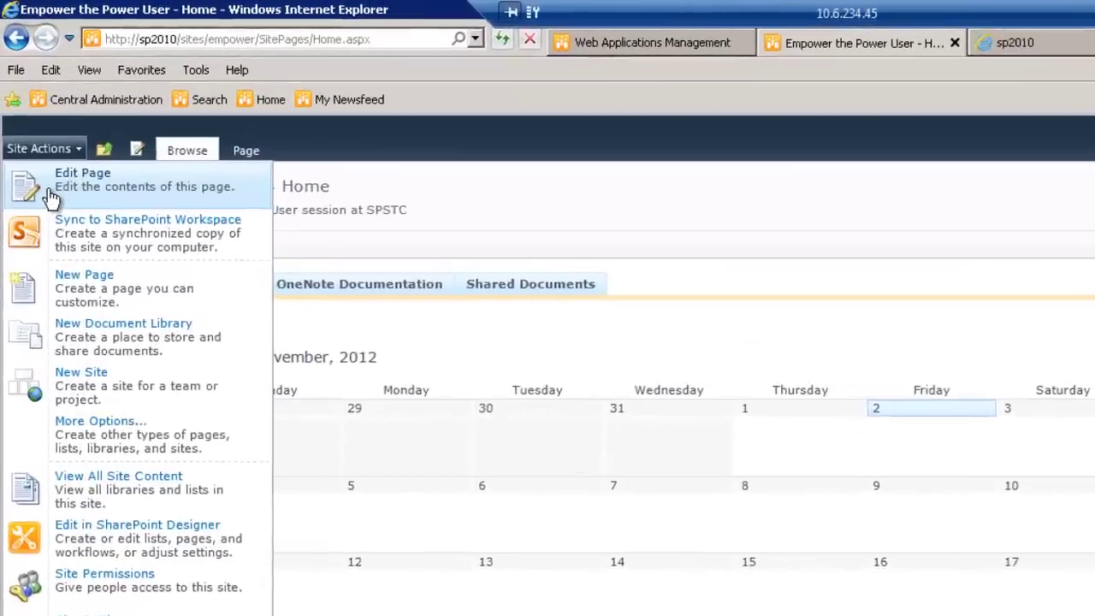
left_click(51, 197)
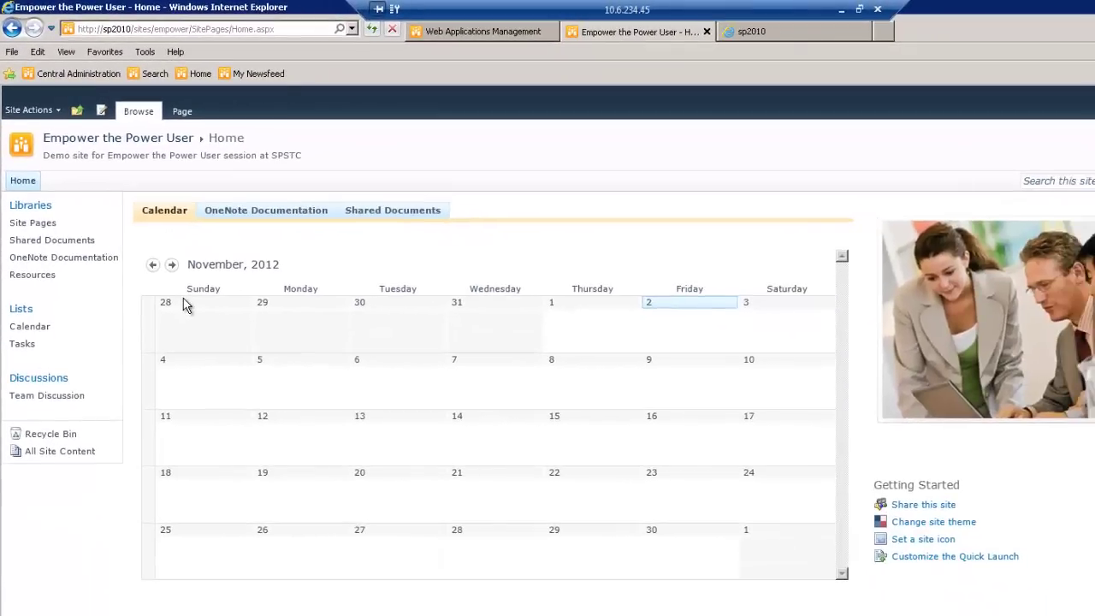
scroll(178, 357, "down", 3)
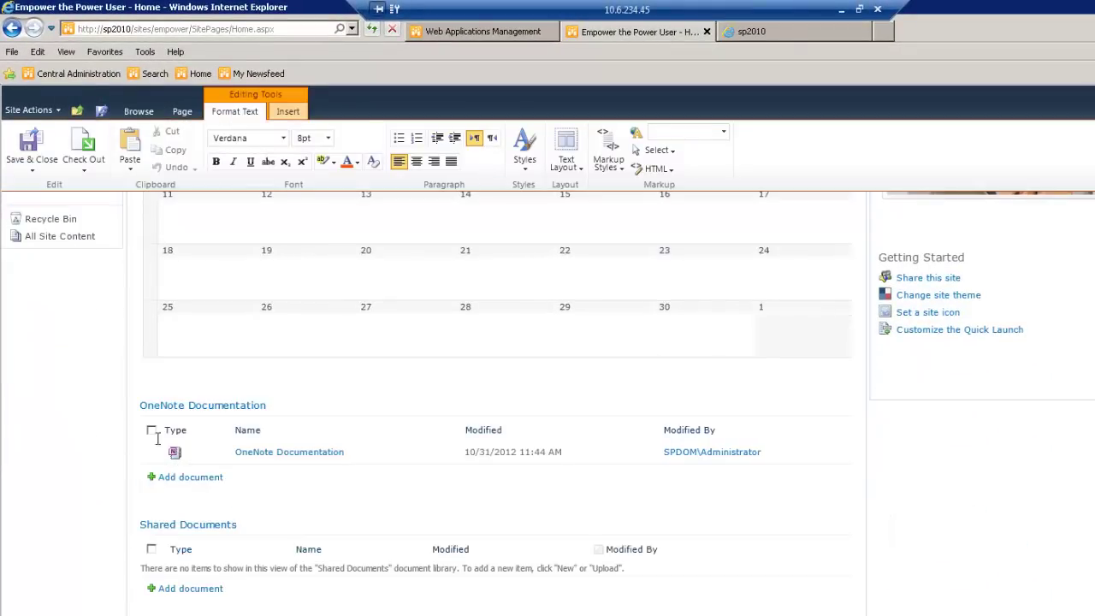
left_click(160, 374)
key("Delete")
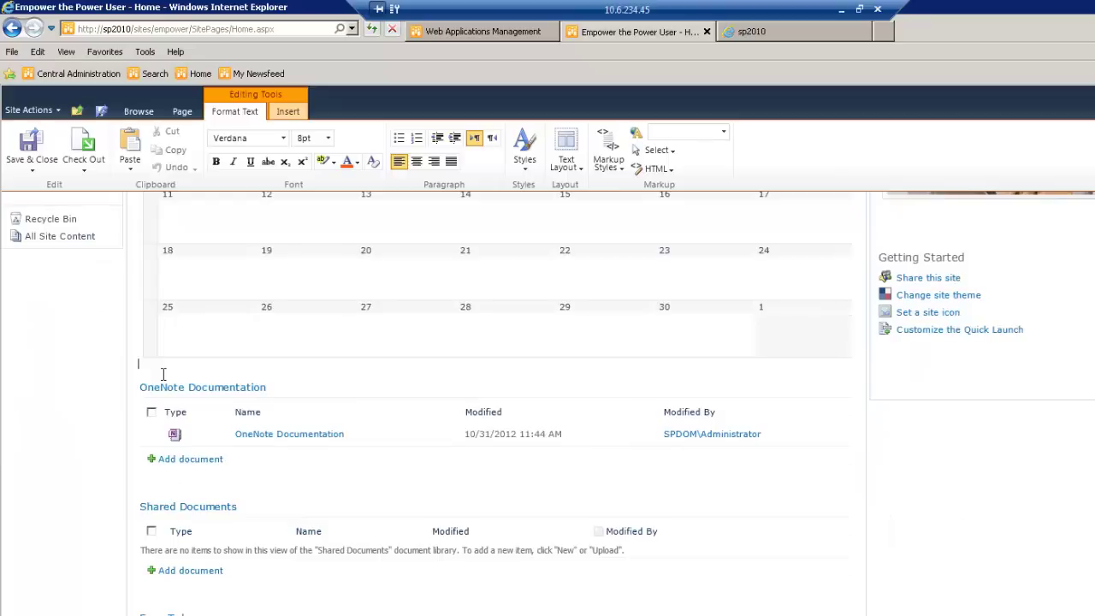
left_click(150, 489)
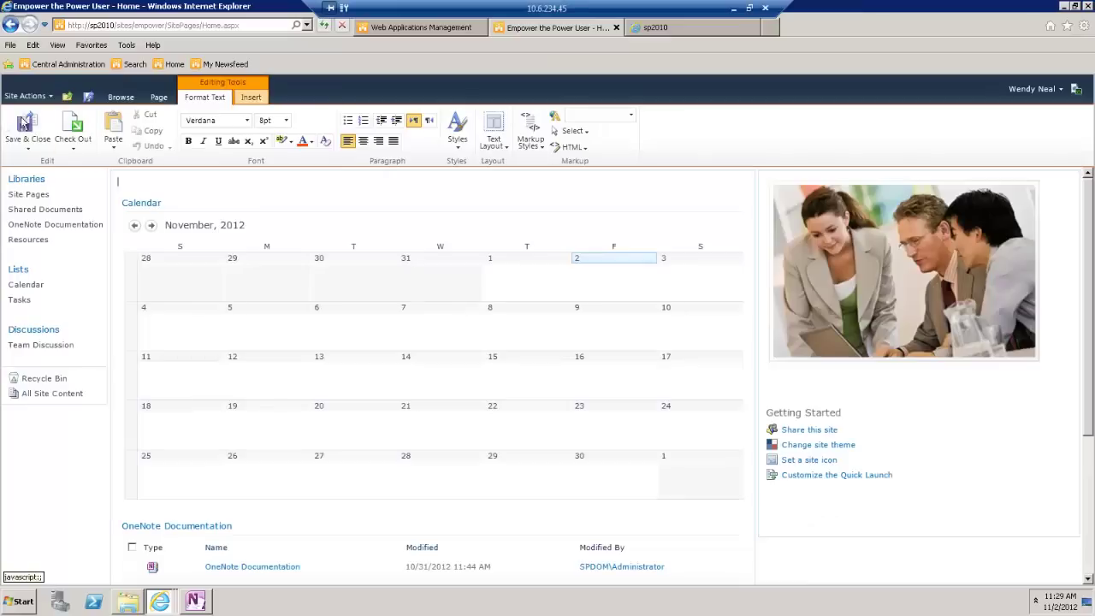
left_click(25, 125)
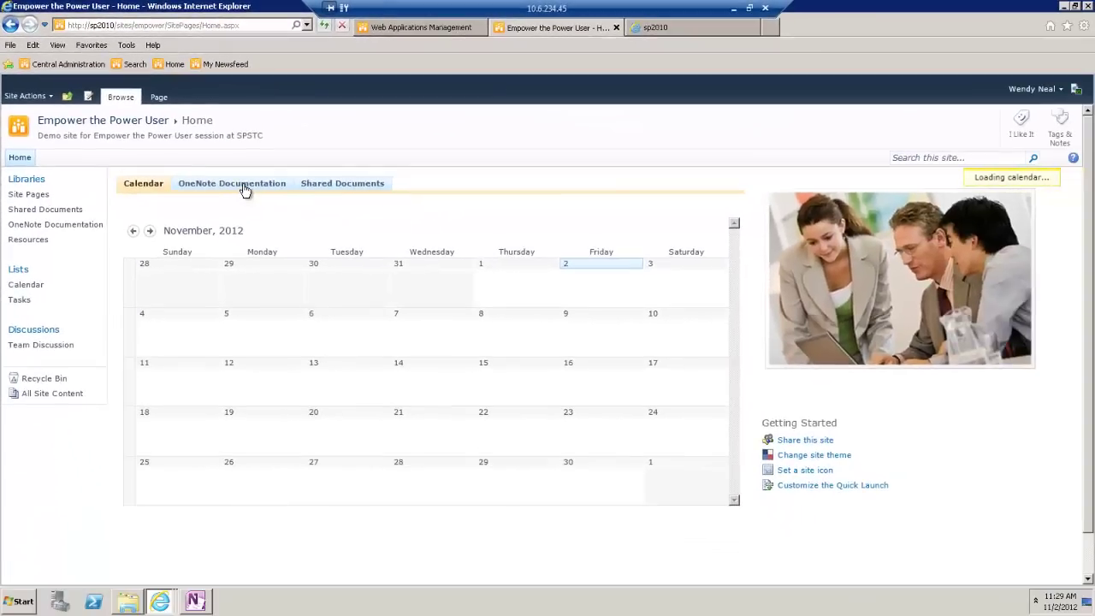
left_click(244, 189)
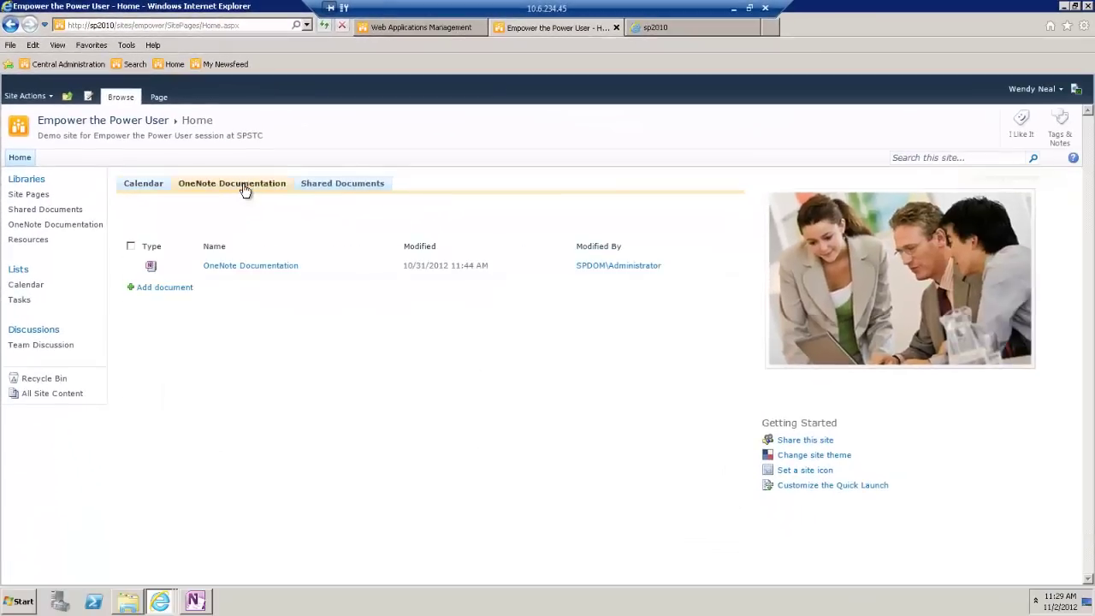
left_click(334, 190)
left_click(145, 185)
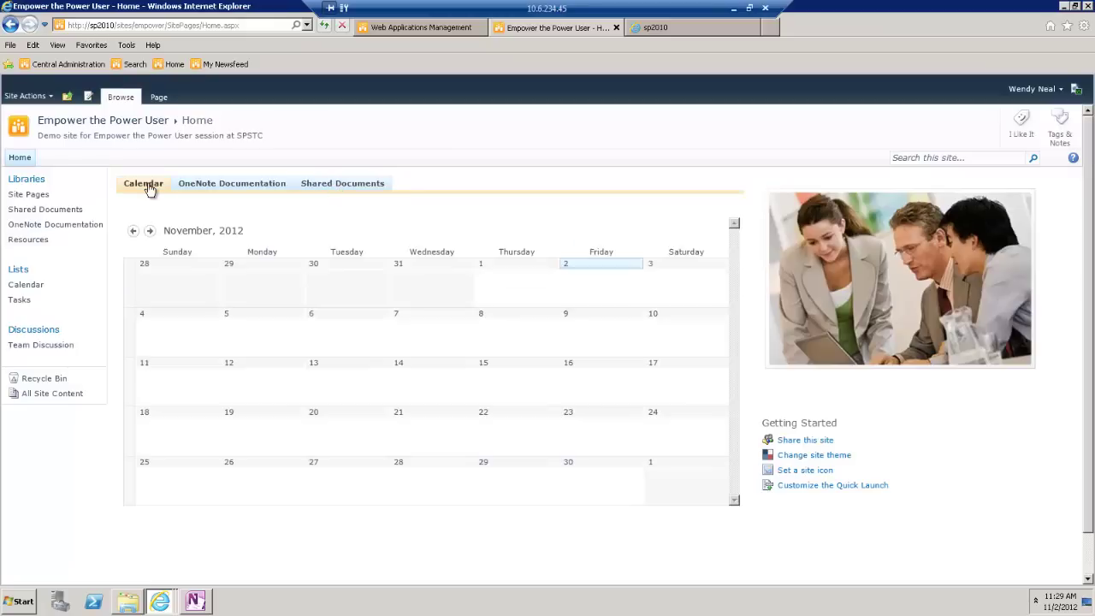